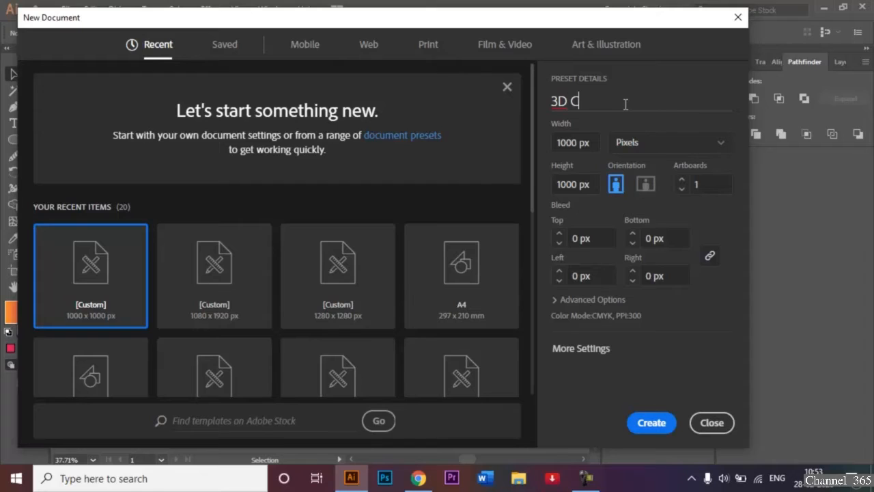
Create a new document named 3D Classic Logo, 1000 x 1000 px, with pixels as the unit.
{"action": "type", "text": "sso"}
{"action": "type", "text": "c Logo"}
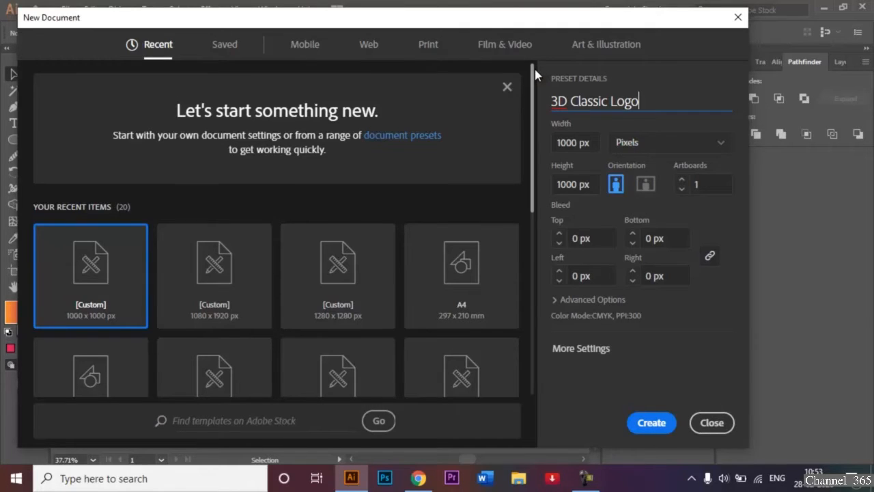
{"action": "left_click_drag", "start_coordinate": [535, 75], "coordinate": [535, 99]}
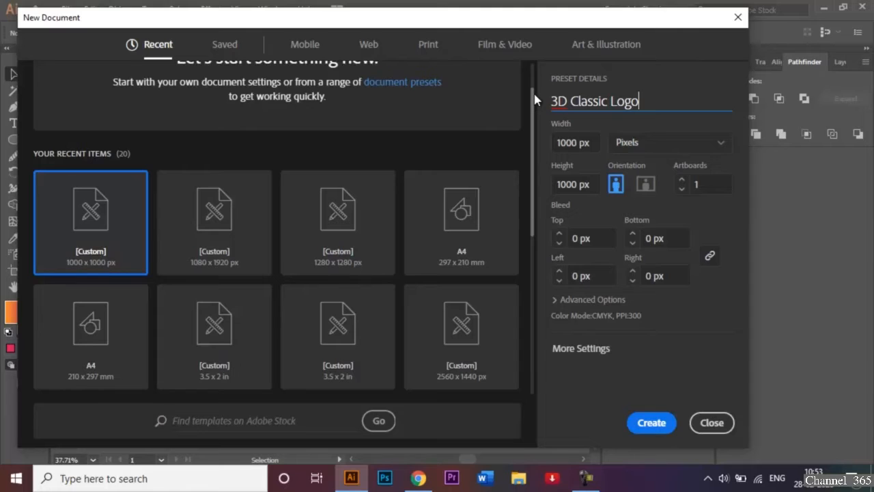
{"action": "left_click_drag", "start_coordinate": [536, 99], "coordinate": [536, 68]}
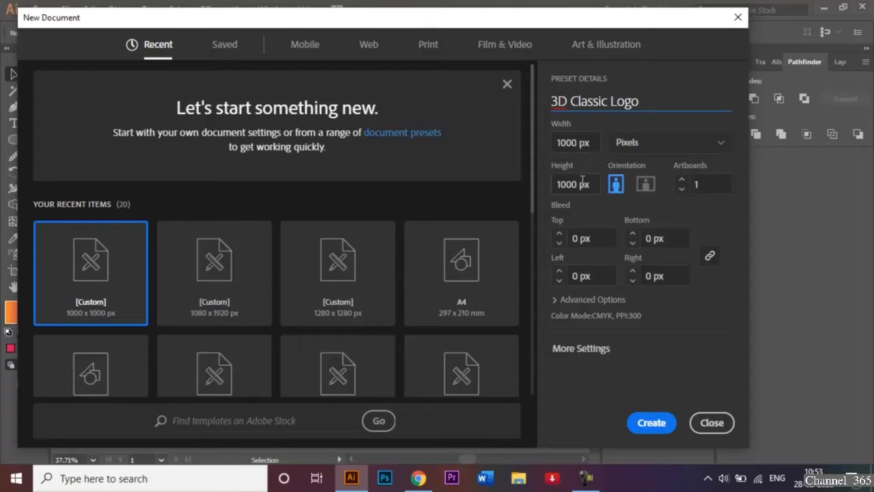
{"action": "left_click", "coordinate": [719, 141]}
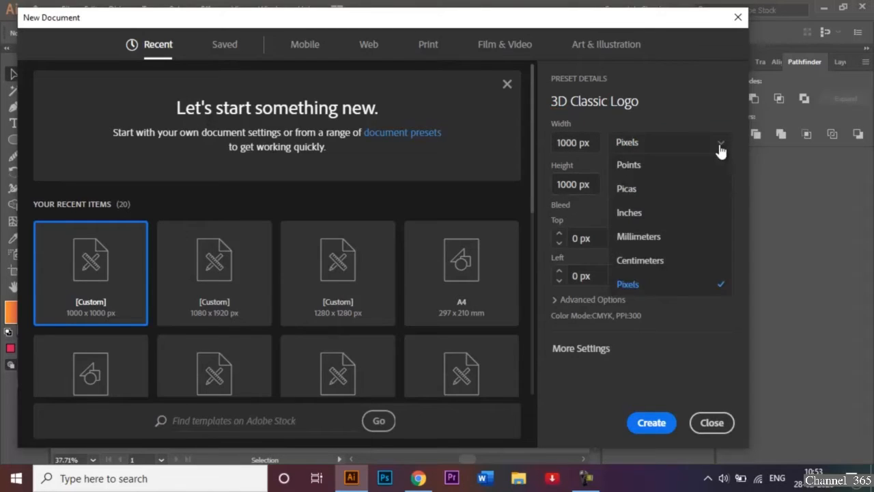
{"action": "left_click", "coordinate": [660, 423]}
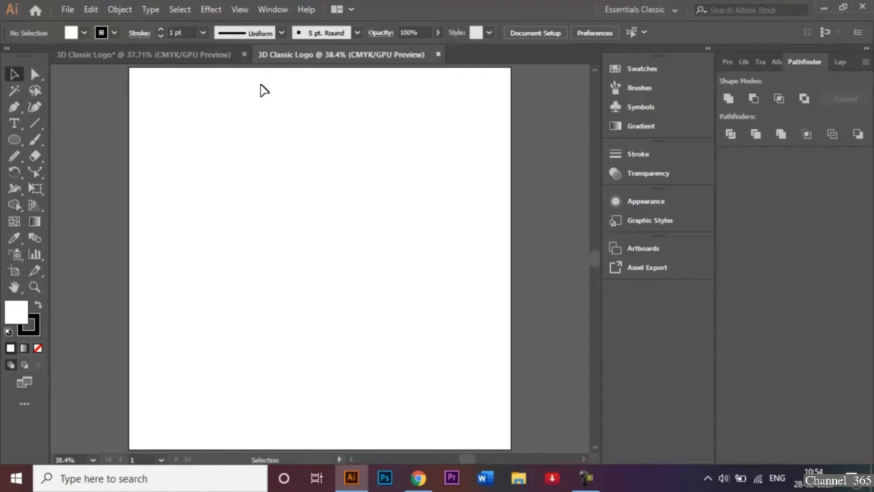
Check that Smart Guides are enabled, and set the fill to none for drawing with the Pen tool.
{"action": "left_click", "coordinate": [240, 10]}
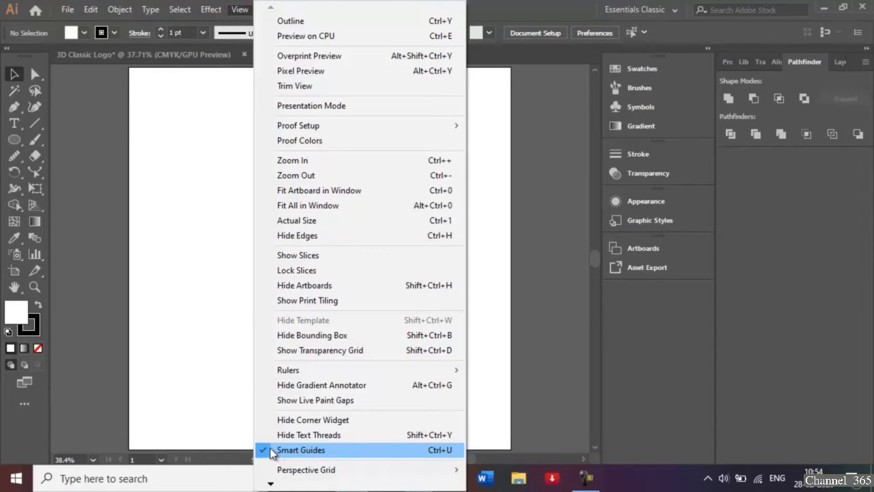
{"action": "left_click", "coordinate": [171, 334]}
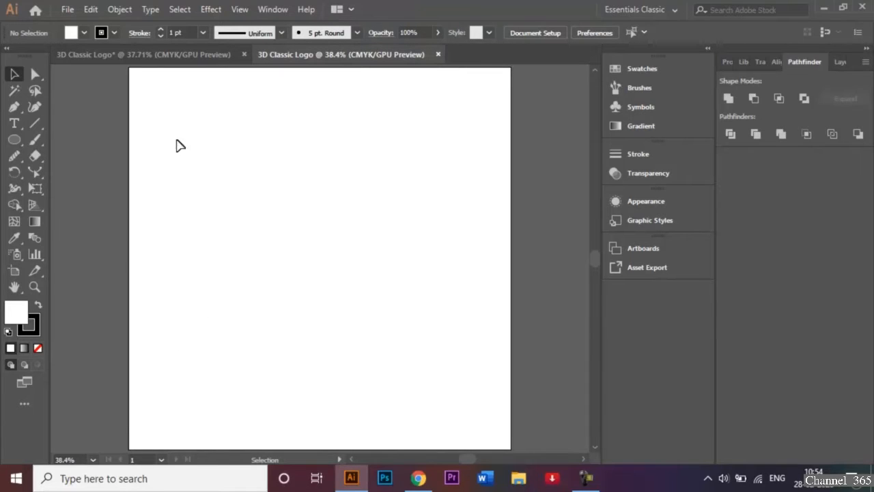
{"action": "left_click", "coordinate": [12, 109]}
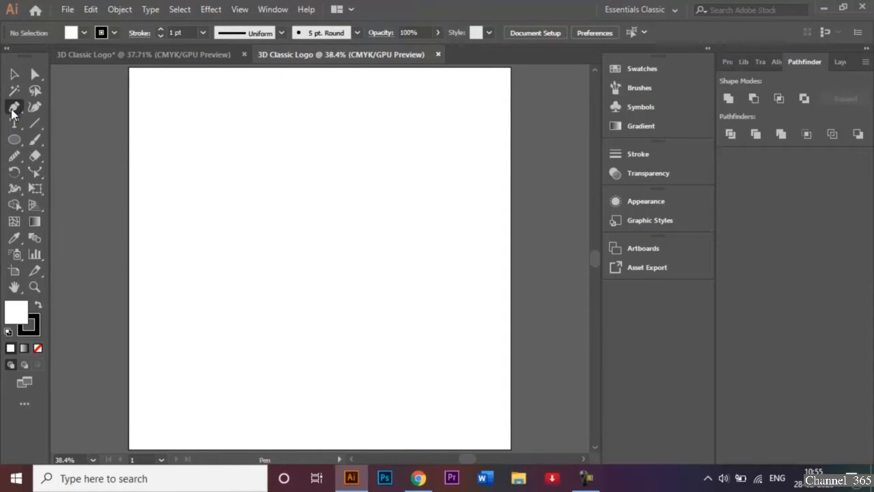
{"action": "left_click", "coordinate": [86, 33]}
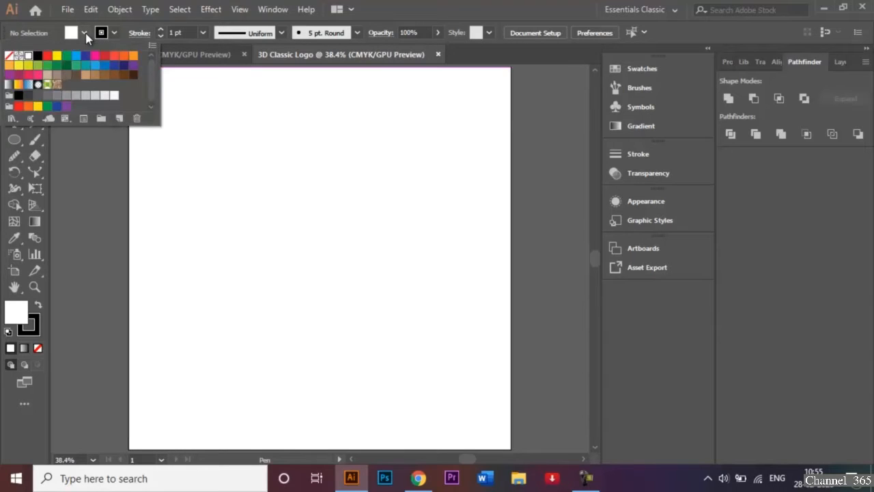
{"action": "left_click", "coordinate": [9, 56]}
{"action": "left_click", "coordinate": [185, 145]}
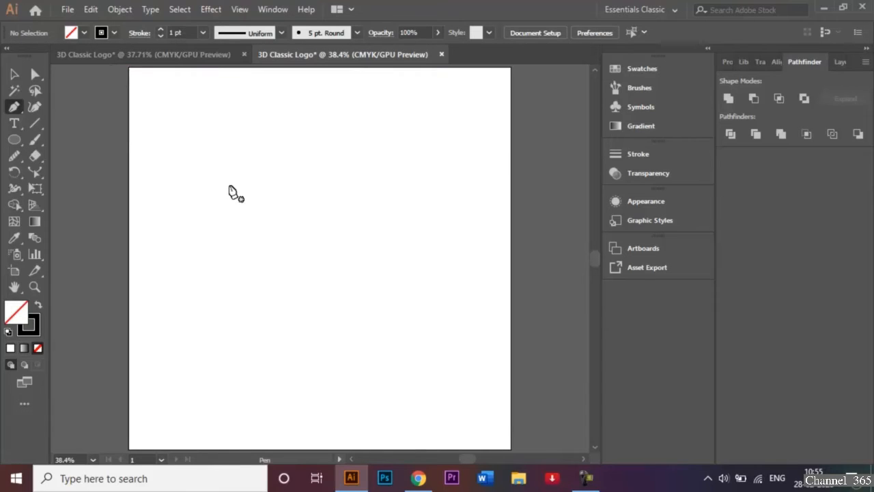
Using the finished logo document as reference, draw the S-curved upper edge of a wing shape in the new document up to a pointed tip.
{"action": "left_click", "coordinate": [164, 55]}
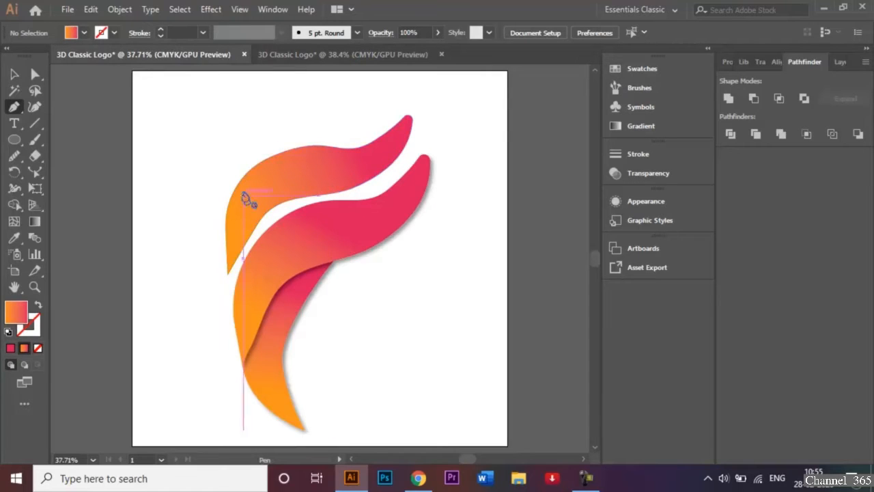
{"action": "left_click", "coordinate": [358, 55]}
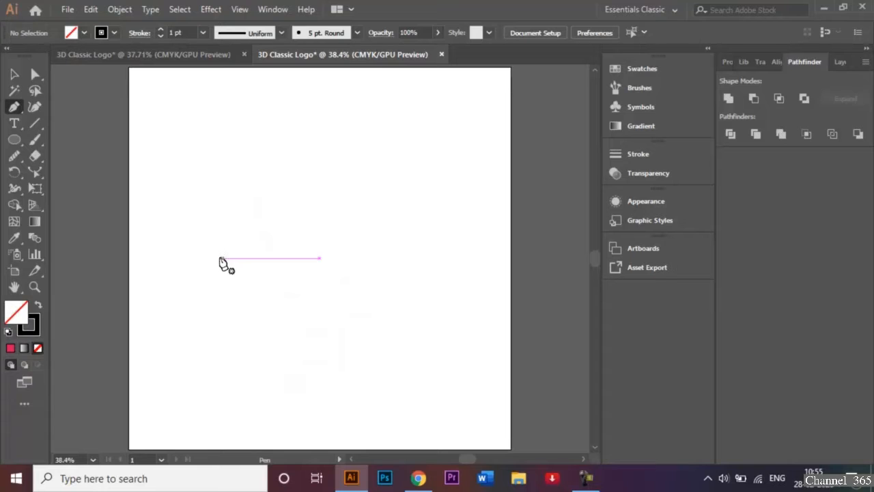
{"action": "left_click", "coordinate": [220, 258]}
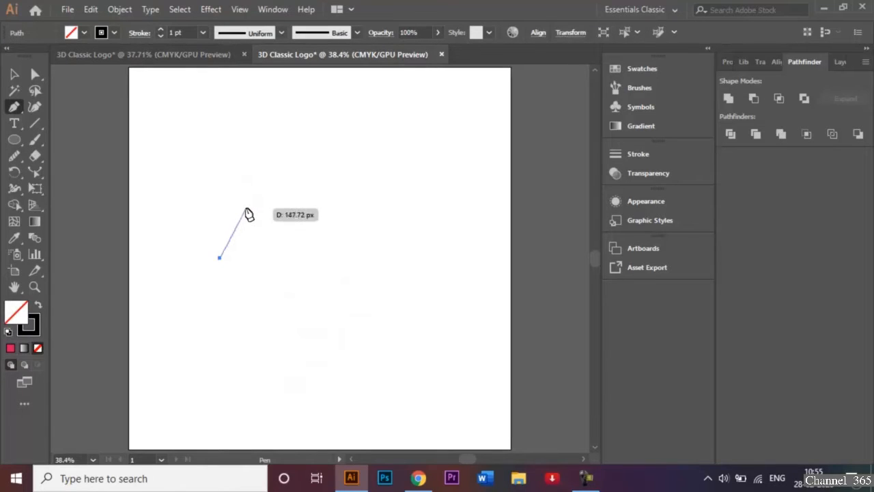
{"action": "left_click", "coordinate": [249, 197]}
{"action": "left_click_drag", "start_coordinate": [252, 198], "coordinate": [345, 158]}
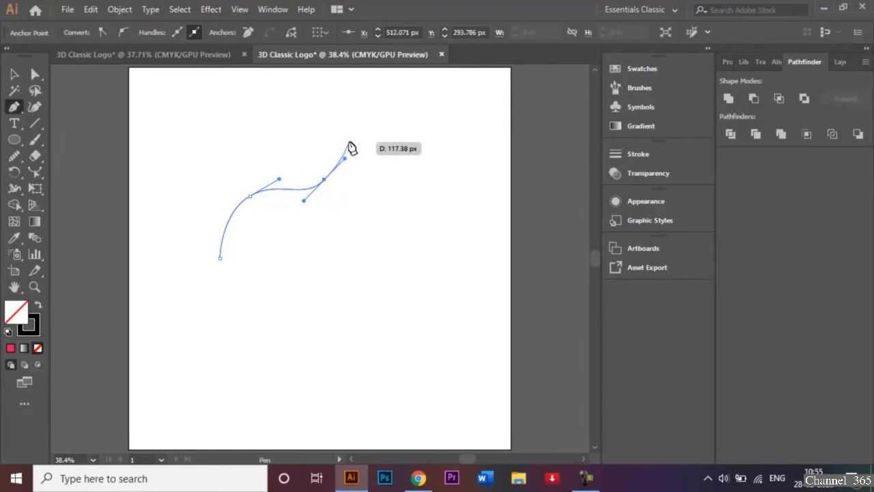
{"action": "left_click", "coordinate": [348, 143]}
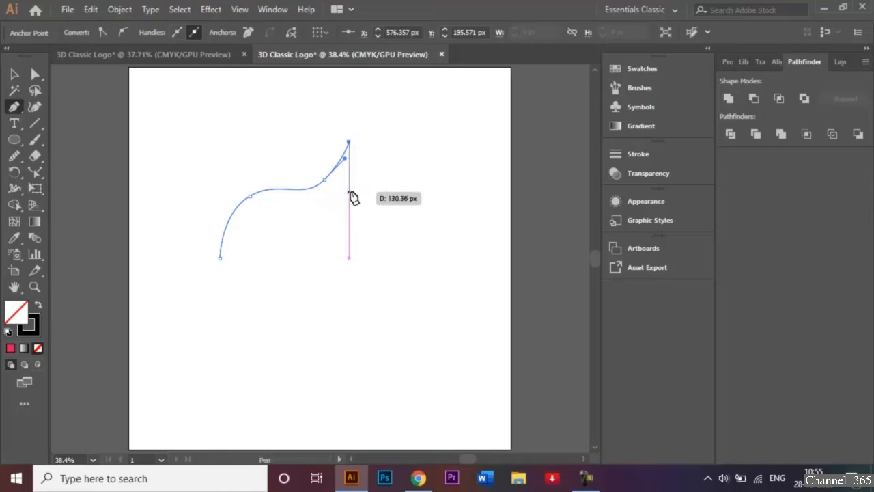
Draw the wing shape's lower edge back from the tip with the Pen tool, close the outline at its lower end and deselect it.
{"action": "left_click_drag", "start_coordinate": [350, 197], "coordinate": [280, 245]}
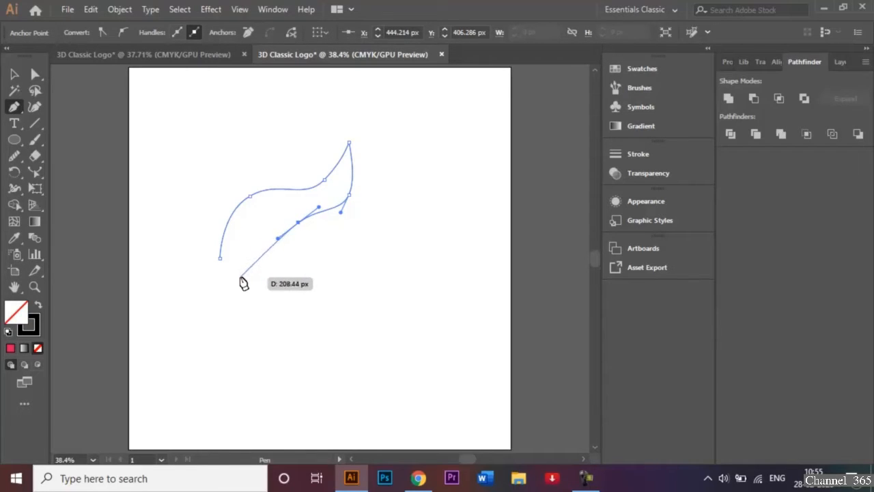
{"action": "left_click_drag", "start_coordinate": [226, 287], "coordinate": [222, 340]}
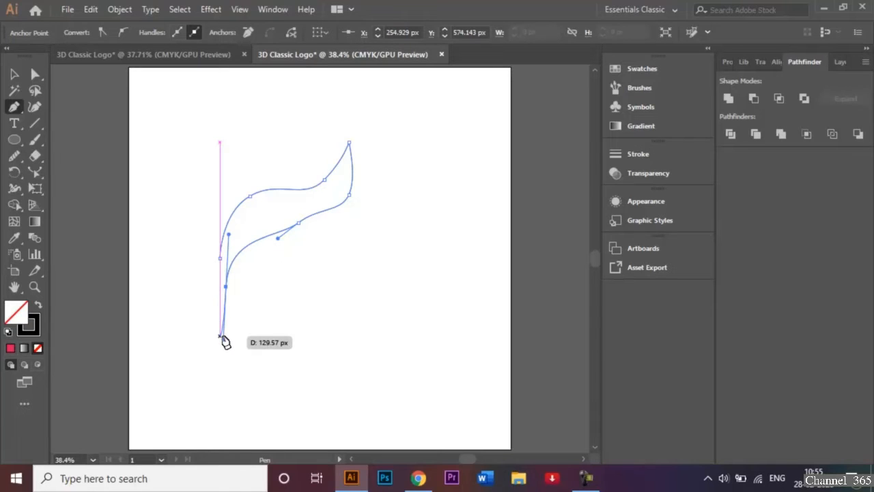
{"action": "key", "text": "ctrl+z"}
{"action": "left_click", "coordinate": [219, 259]}
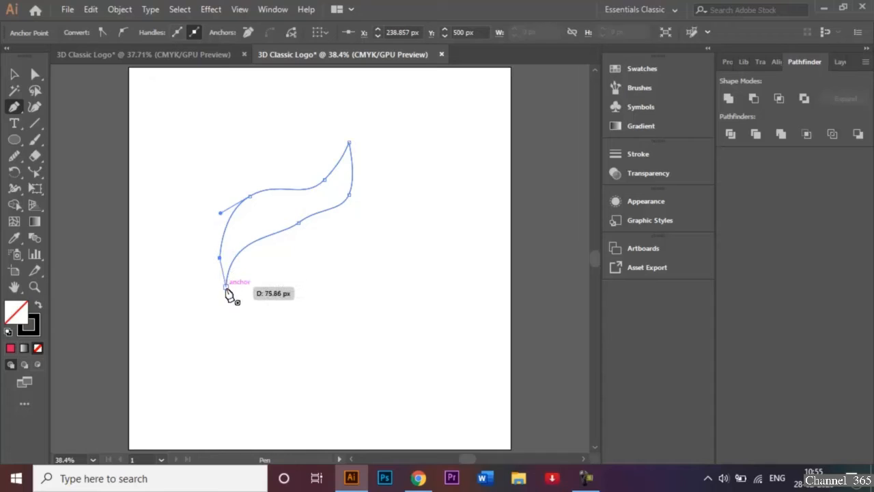
{"action": "left_click", "coordinate": [226, 286]}
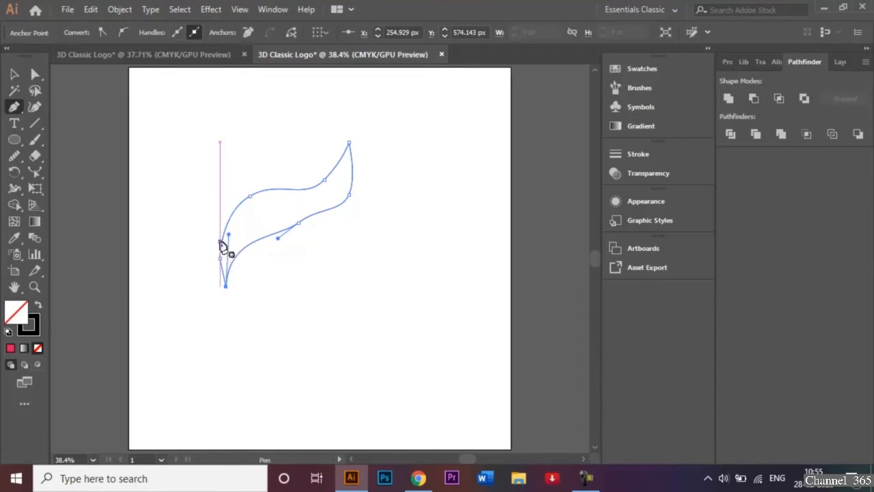
{"action": "left_click", "coordinate": [14, 74]}
{"action": "left_click", "coordinate": [190, 95]}
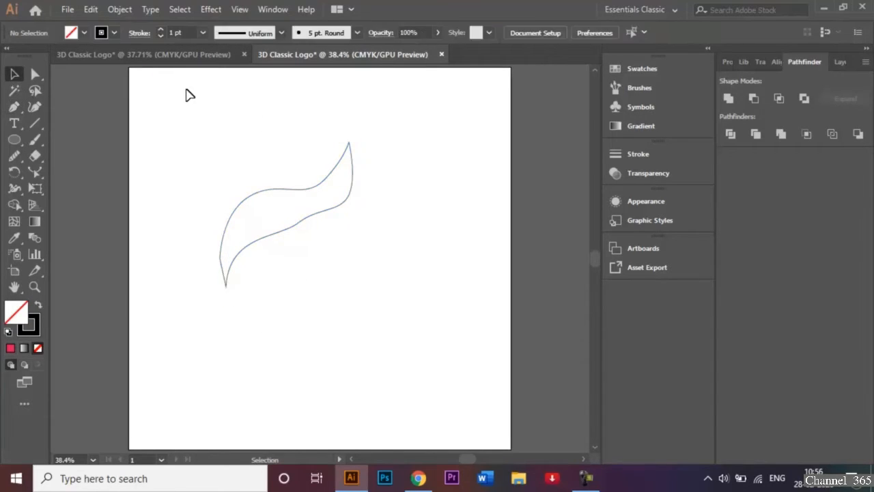
Smooth the wing shape's lower edge with the Smooth tool until its curve flows evenly.
{"action": "left_click", "coordinate": [290, 237]}
{"action": "left_click", "coordinate": [16, 156]}
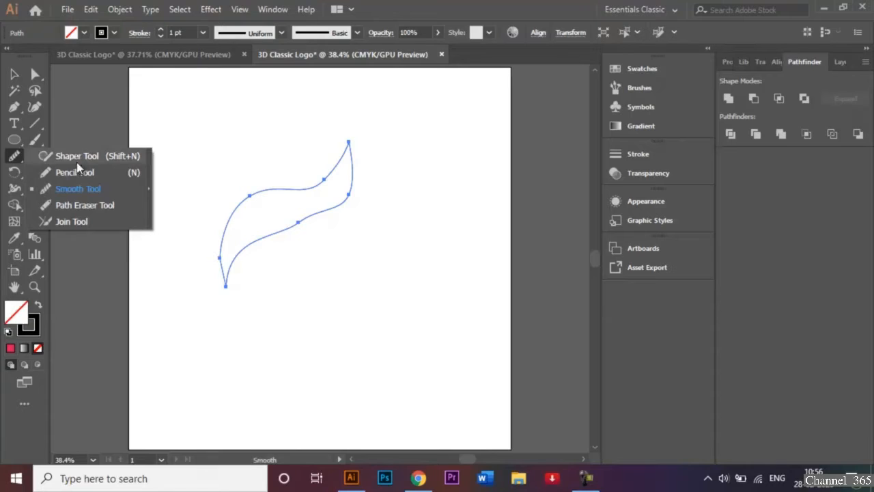
{"action": "left_click", "coordinate": [68, 191]}
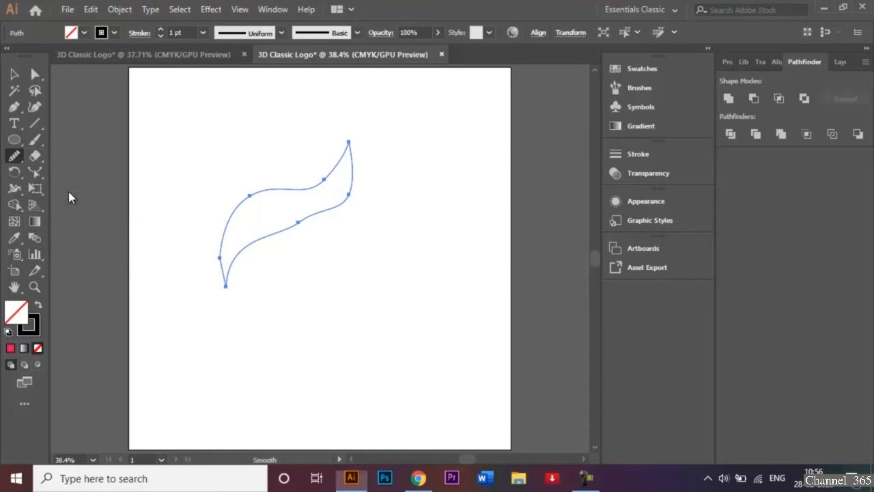
{"action": "left_click_drag", "start_coordinate": [281, 230], "coordinate": [326, 213]}
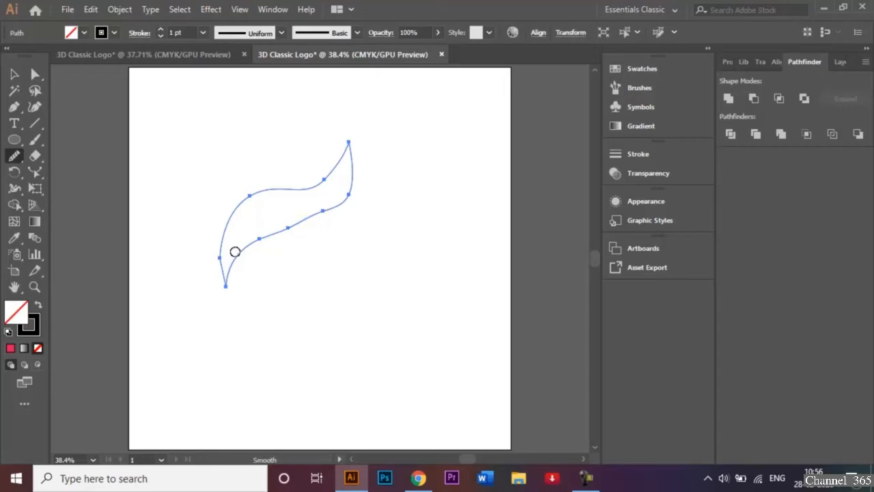
{"action": "scroll", "coordinate": [264, 253], "scroll_direction": "right", "scroll_amount": 3}
{"action": "scroll", "coordinate": [264, 253], "scroll_direction": "left", "scroll_amount": 3}
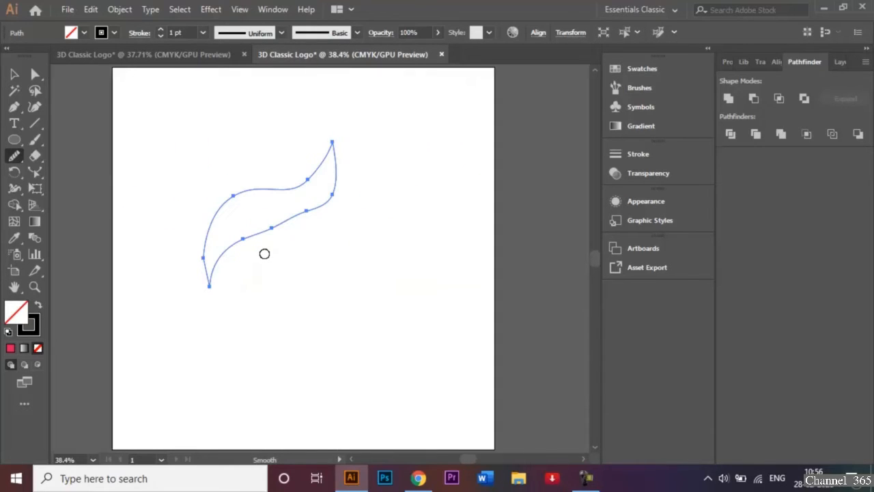
{"action": "mouse_move", "coordinate": [217, 267]}
{"action": "left_mouse_down"}
{"action": "mouse_move", "coordinate": [267, 225]}
{"action": "mouse_move", "coordinate": [336, 196]}
{"action": "left_mouse_up"}
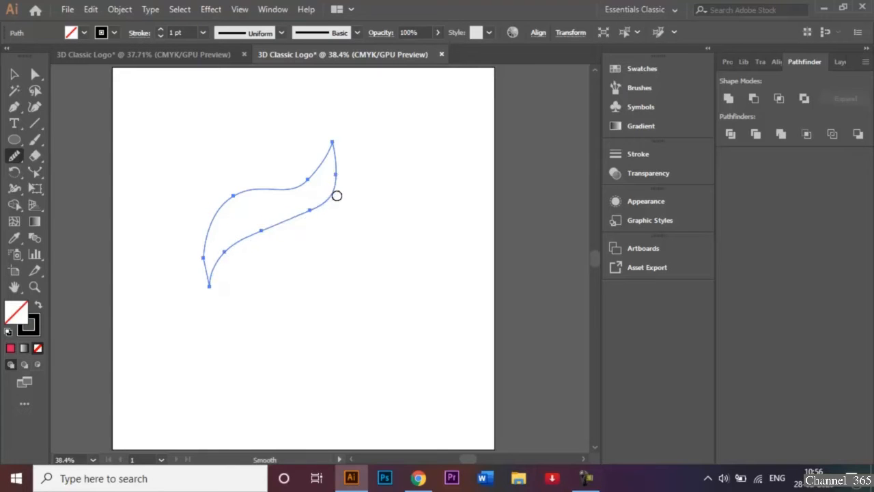
Smooth the wing shape's upper edge, its outer left curve and both sides near the upper tip, and deselect the path.
{"action": "left_click_drag", "start_coordinate": [215, 213], "coordinate": [321, 168]}
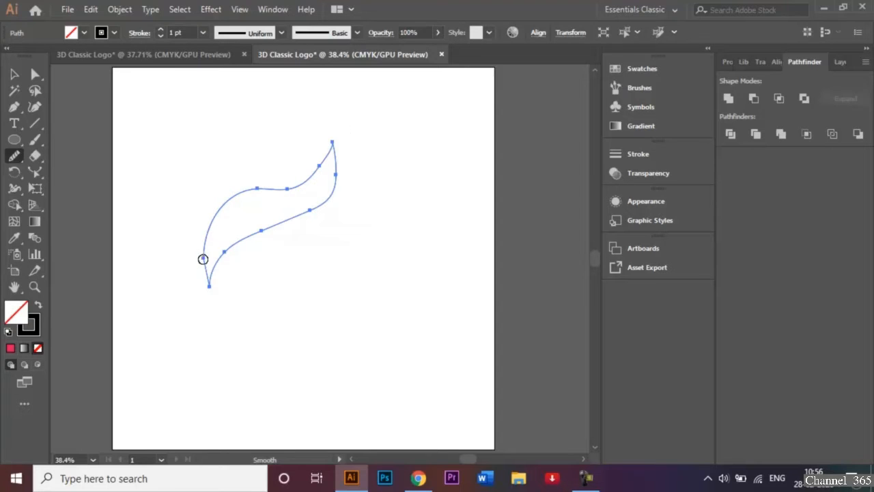
{"action": "left_click_drag", "start_coordinate": [204, 256], "coordinate": [221, 202]}
{"action": "left_click_drag", "start_coordinate": [332, 144], "coordinate": [296, 185]}
{"action": "mouse_move", "coordinate": [338, 163]}
{"action": "left_mouse_down"}
{"action": "mouse_move", "coordinate": [330, 200]}
{"action": "mouse_move", "coordinate": [296, 217]}
{"action": "left_mouse_up"}
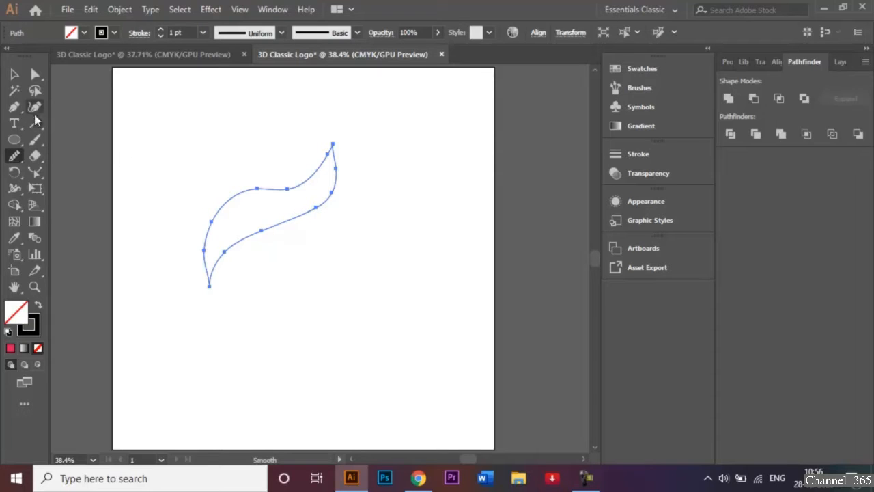
{"action": "left_click", "coordinate": [14, 74]}
{"action": "left_click", "coordinate": [260, 95]}
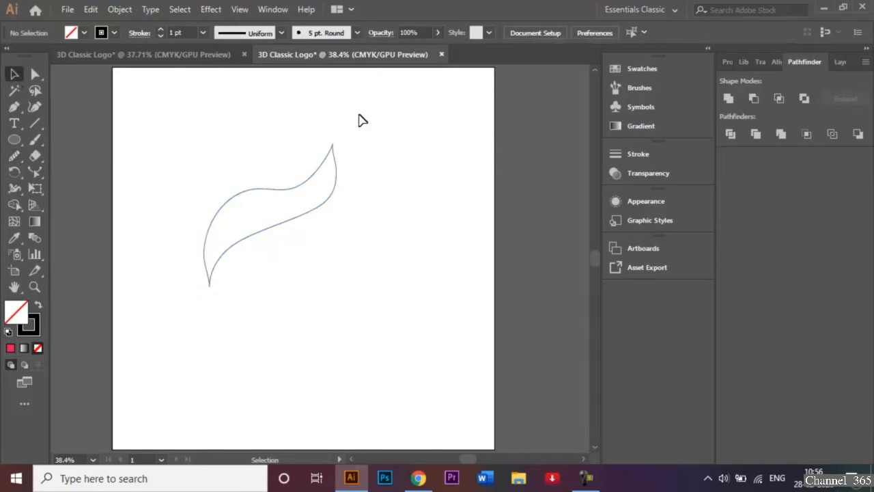
Examine the anchor point at the wing shape's upper tip at 600% zoom, and reselect the whole shape at artboard view.
{"action": "left_click", "coordinate": [236, 200]}
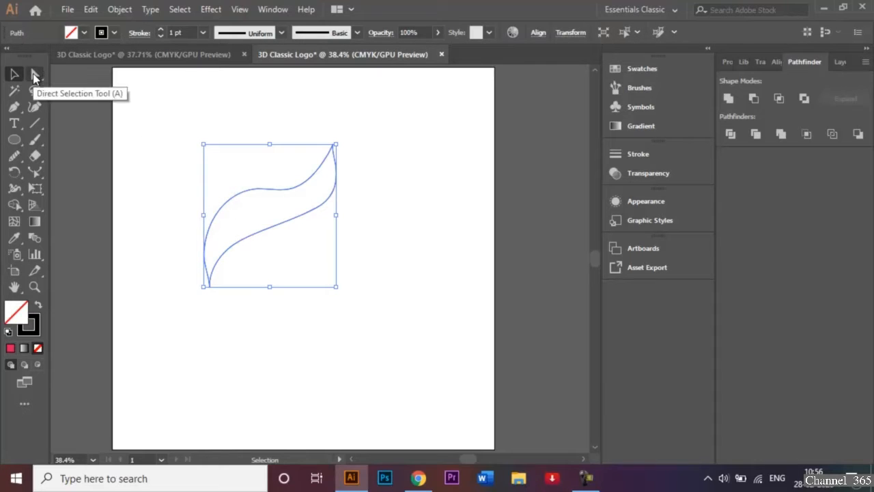
{"action": "left_click", "coordinate": [34, 76]}
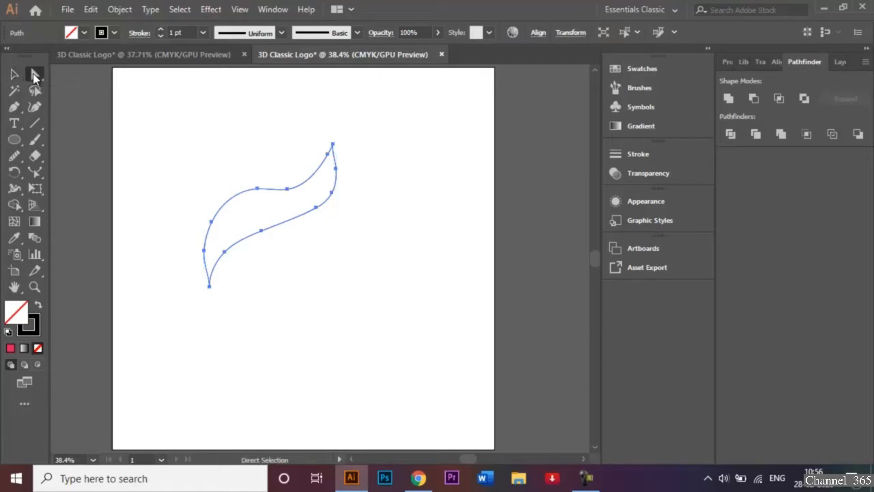
{"action": "left_click", "coordinate": [335, 145]}
{"action": "key", "text": "v"}
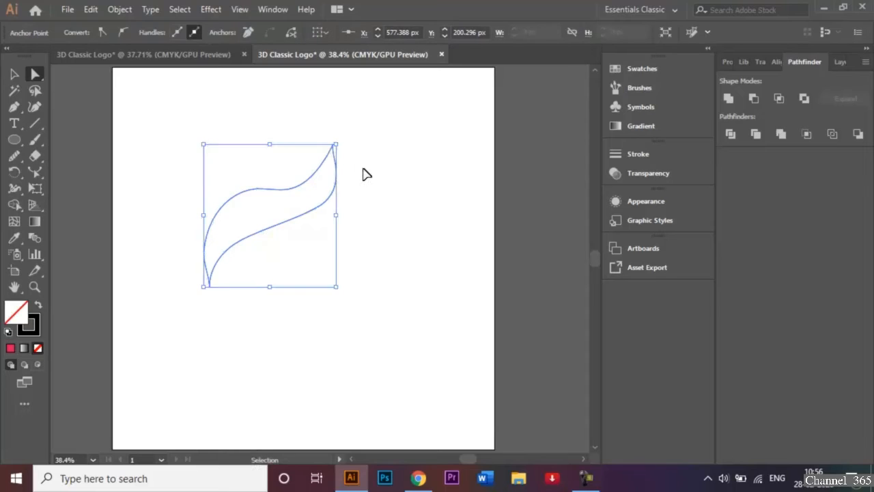
{"action": "key", "text": "ctrl+equal"}
{"action": "key", "text": "ctrl+equal"}
{"action": "key", "text": "ctrl+equal"}
{"action": "key", "text": "ctrl+equal"}
{"action": "key", "text": "ctrl+equal"}
{"action": "key", "text": "ctrl+equal"}
{"action": "key", "text": "ctrl+equal"}
{"action": "key", "text": "ctrl+equal"}
{"action": "key", "text": "a"}
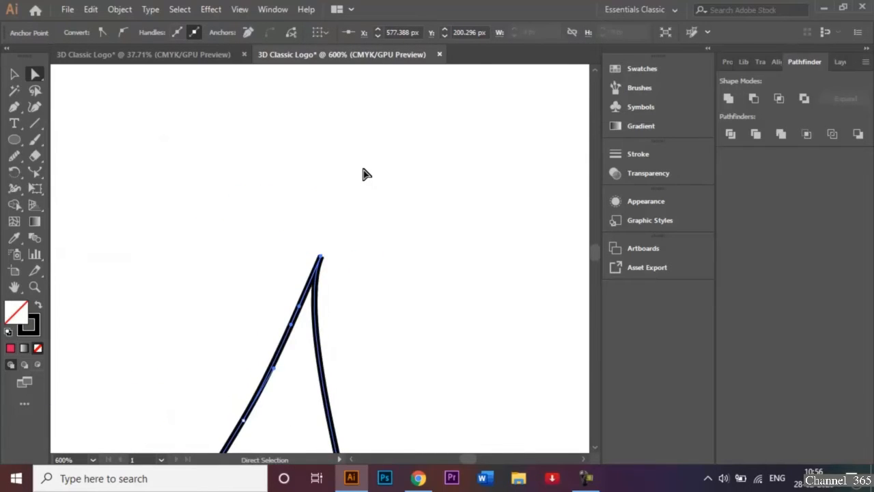
{"action": "left_click", "coordinate": [321, 257]}
{"action": "left_click", "coordinate": [15, 74]}
{"action": "left_click", "coordinate": [126, 156]}
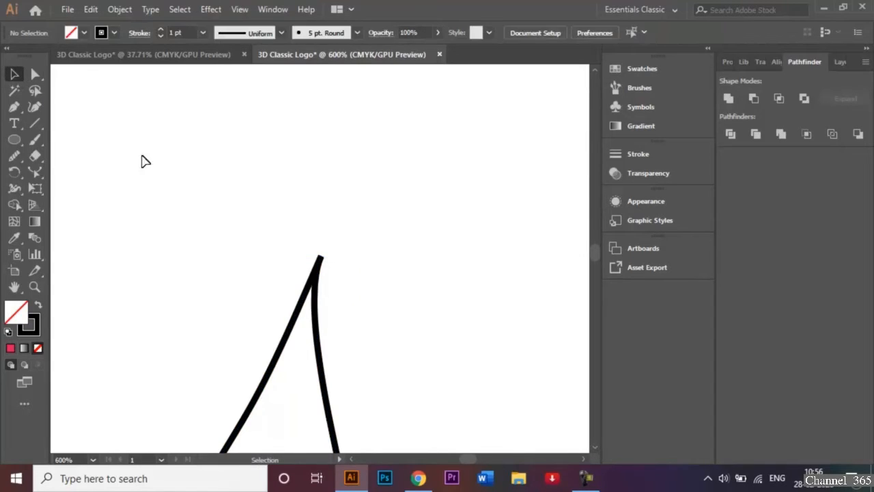
{"action": "key", "text": "ctrl+0"}
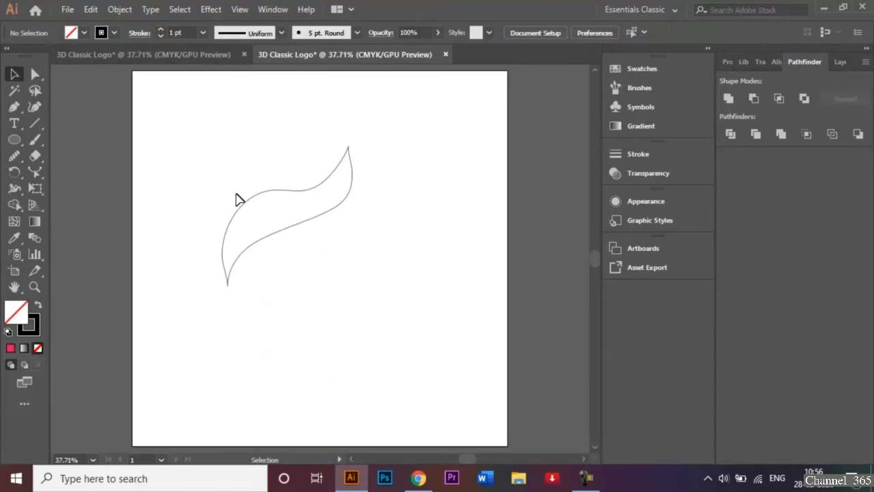
{"action": "left_click", "coordinate": [294, 194]}
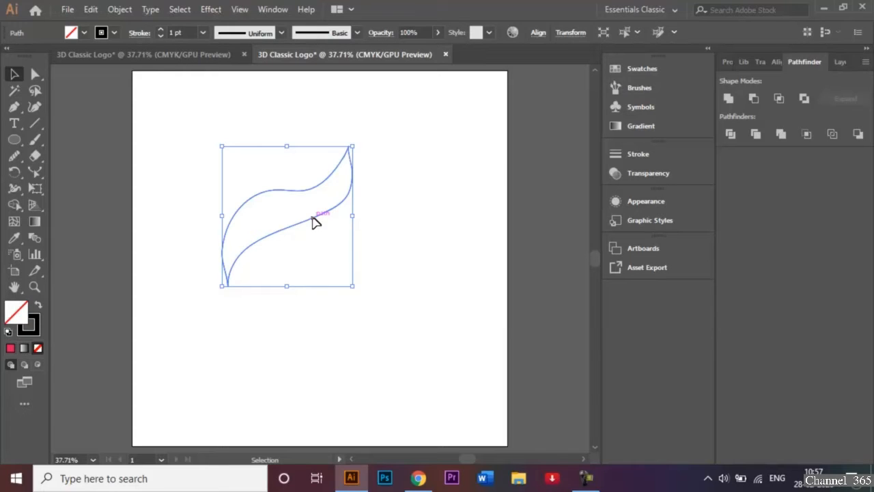
Place a slightly smaller copy of the wing shape just below the original, with their right edges roughly aligned.
{"action": "left_click_drag", "start_coordinate": [312, 222], "coordinate": [334, 267]}
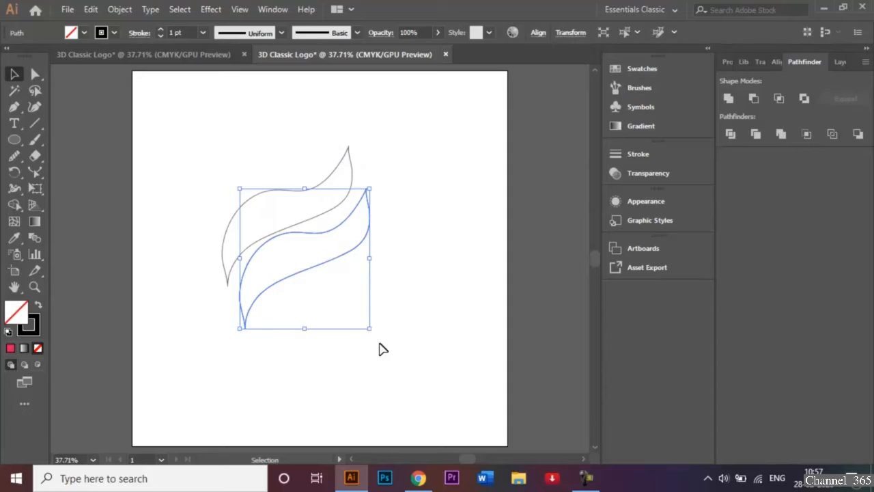
{"action": "mouse_move", "coordinate": [366, 326]}
{"action": "left_mouse_down"}
{"action": "mouse_move", "coordinate": [355, 312]}
{"action": "mouse_move", "coordinate": [360, 316]}
{"action": "left_mouse_up"}
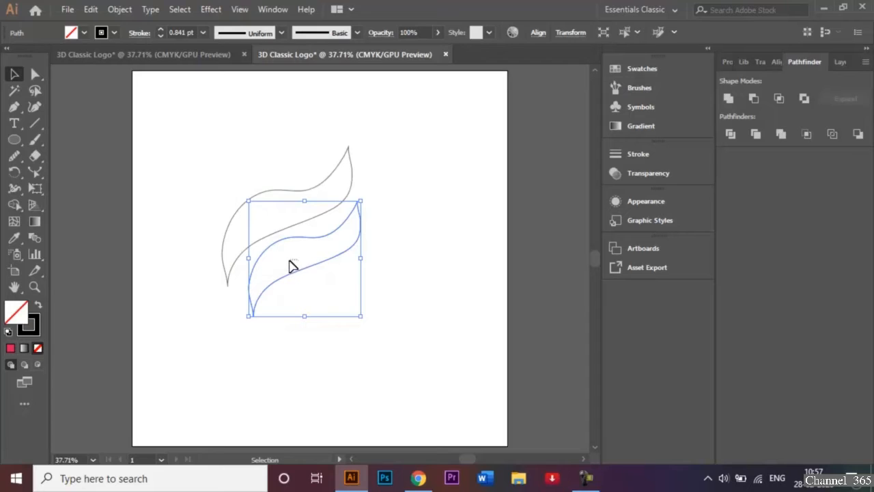
{"action": "left_click", "coordinate": [290, 266]}
{"action": "left_click", "coordinate": [318, 270]}
{"action": "key", "text": "shift+Left"}
{"action": "key", "text": "shift+Left"}
{"action": "key", "text": "shift+Left"}
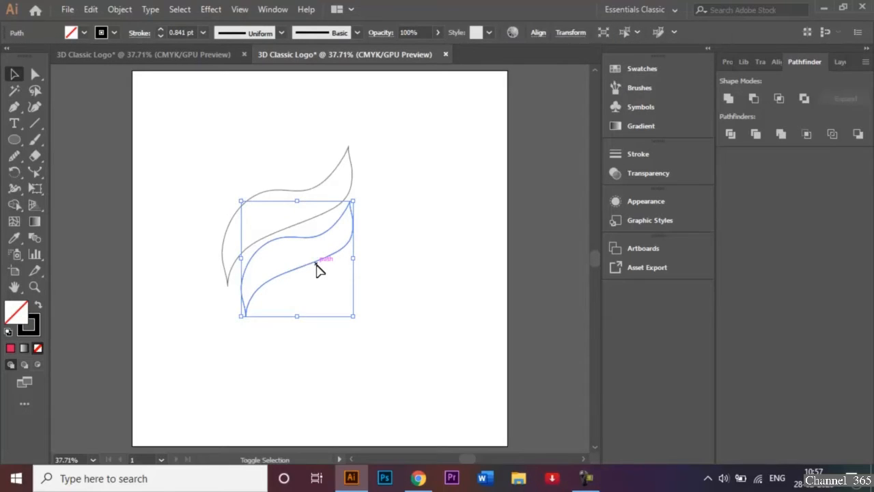
Set the smaller wing copy's stroke weight to 1 pt and deselect it.
{"action": "left_click", "coordinate": [203, 32]}
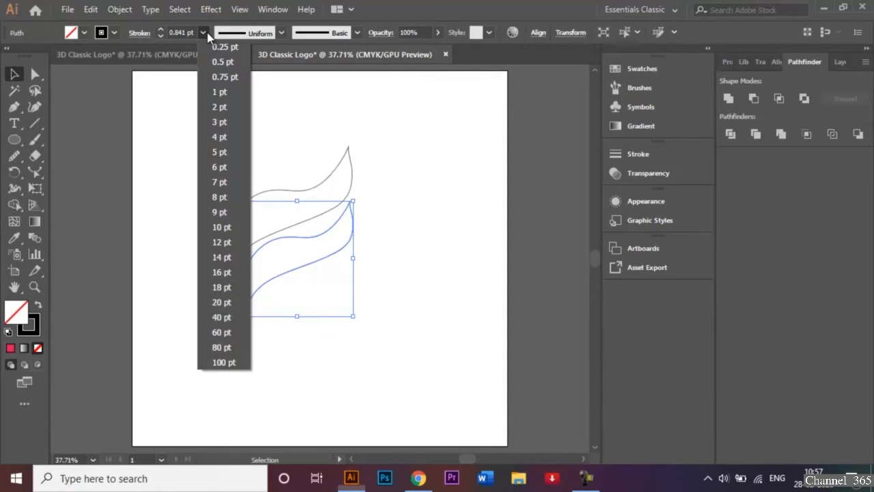
{"action": "left_click", "coordinate": [221, 91]}
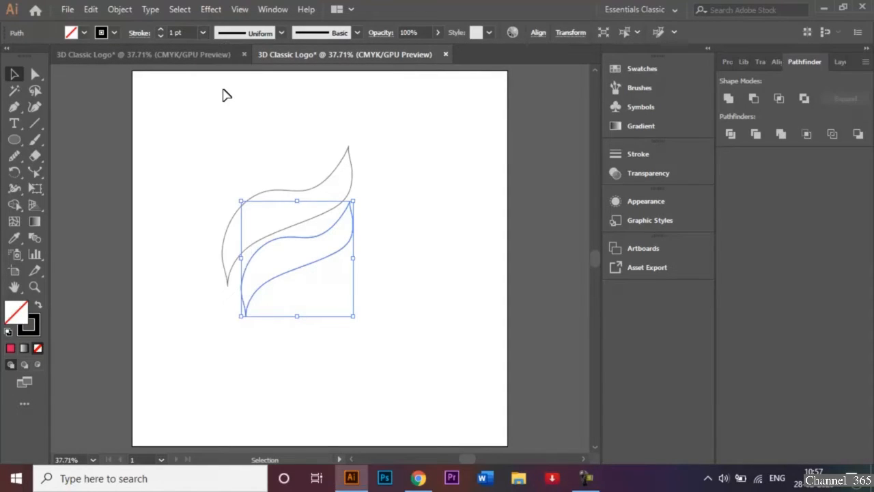
{"action": "left_click", "coordinate": [461, 215]}
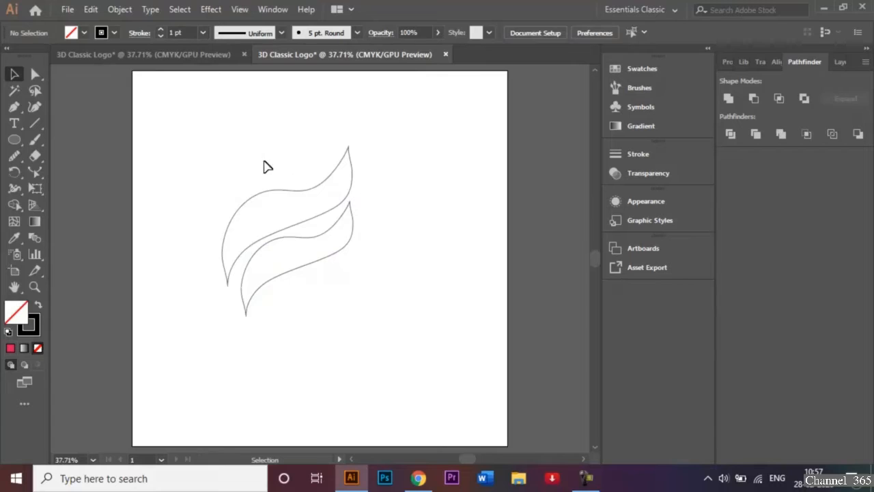
Check the finished reference logo, and draw a closed curved stem shape with the Pen tool from the smaller wing's lower tip.
{"action": "left_click", "coordinate": [15, 107]}
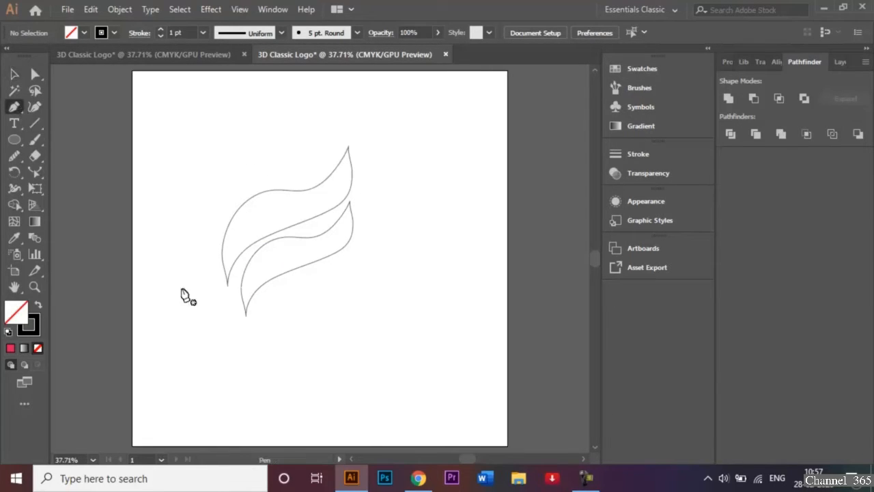
{"action": "left_click", "coordinate": [221, 52]}
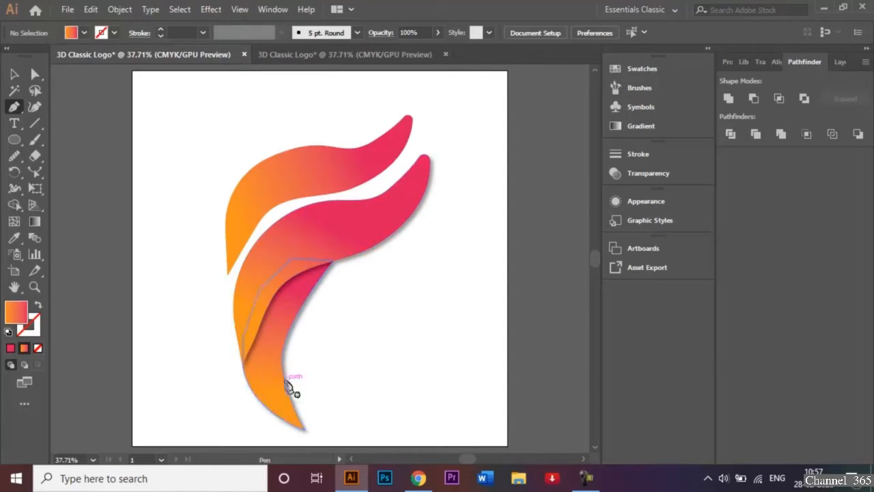
{"action": "left_click", "coordinate": [320, 54]}
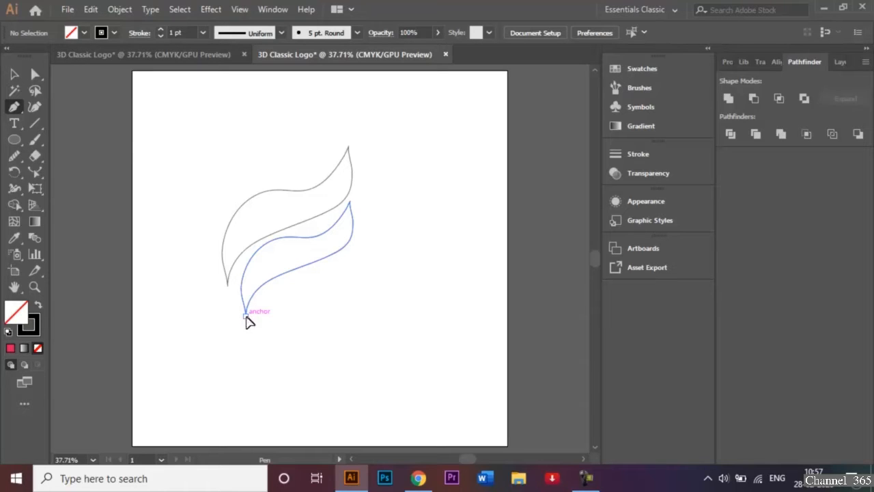
{"action": "left_click", "coordinate": [246, 316]}
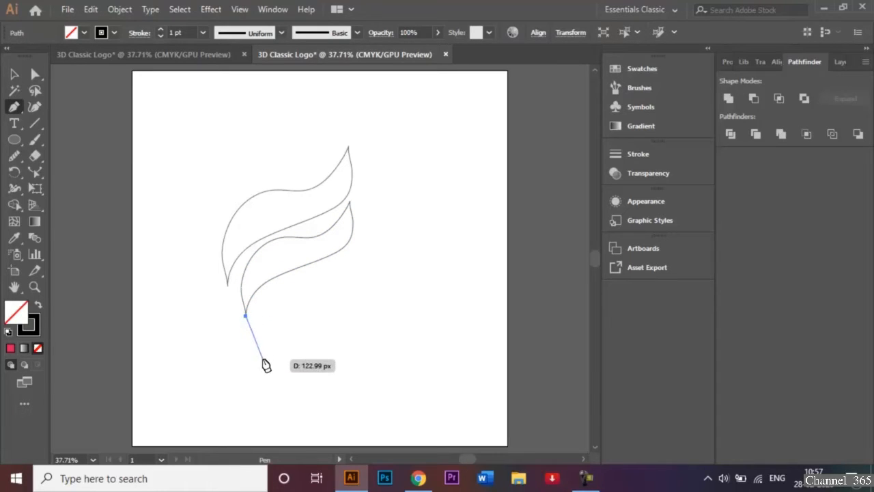
{"action": "left_click", "coordinate": [263, 359]}
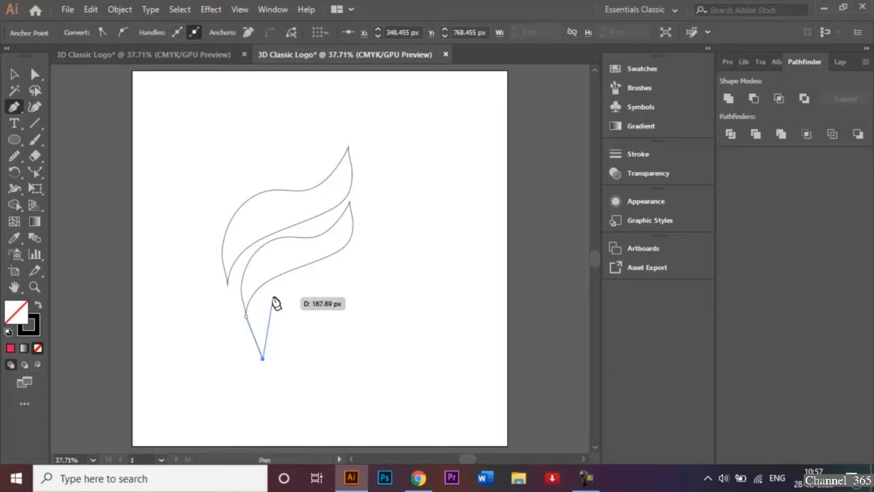
{"action": "left_click_drag", "start_coordinate": [272, 297], "coordinate": [247, 295]}
{"action": "left_click", "coordinate": [325, 252]}
{"action": "left_click", "coordinate": [247, 316]}
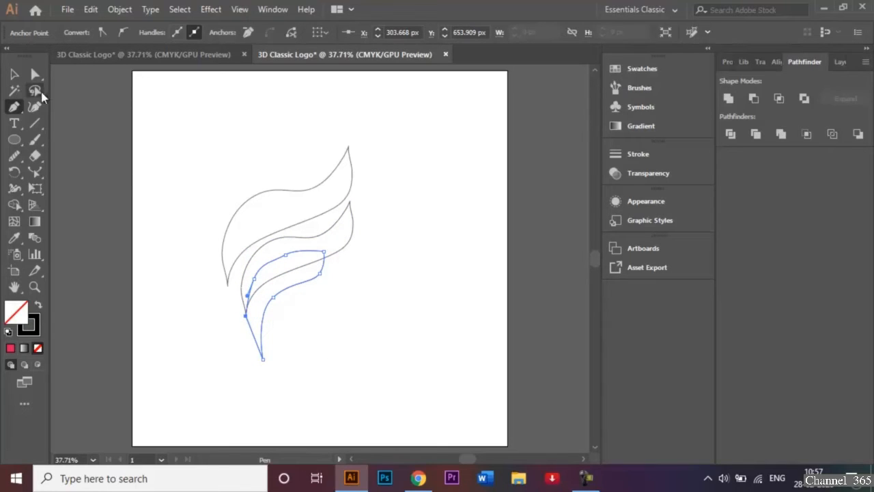
Smooth the stem shape's inner curve, upper edge and rounded upper end with the Smooth tool, and nudge it slightly right.
{"action": "left_click", "coordinate": [15, 74]}
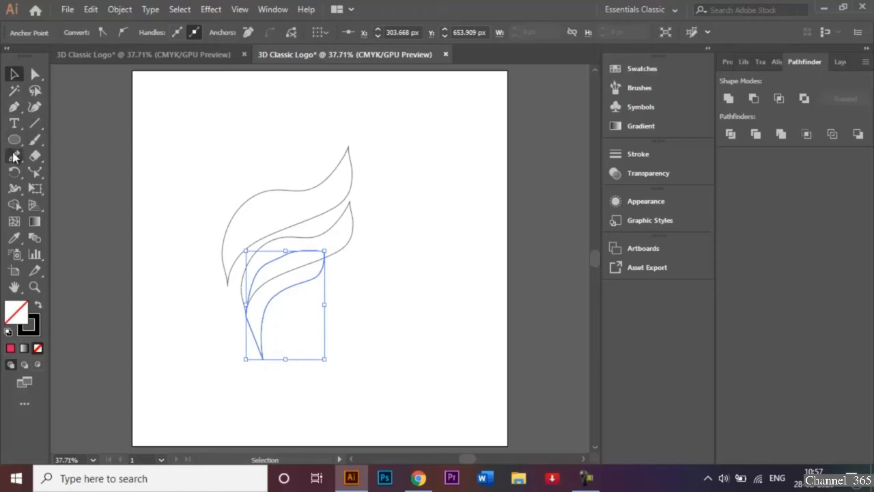
{"action": "left_click", "coordinate": [13, 157]}
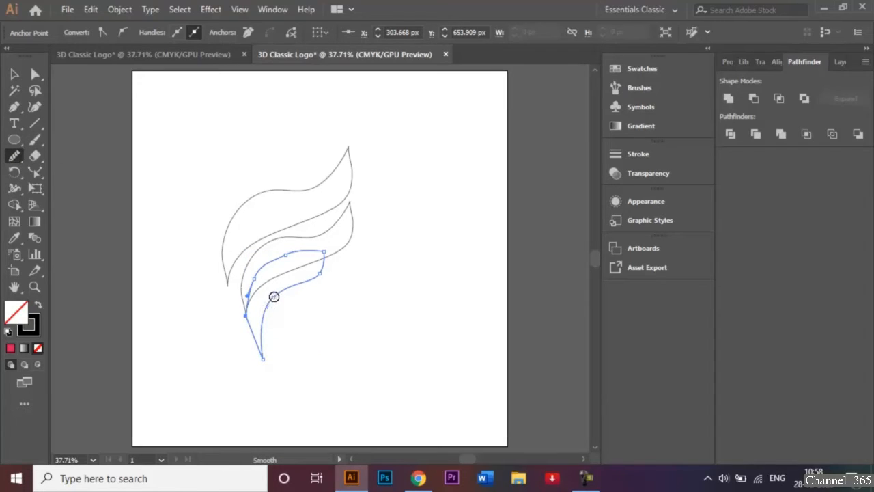
{"action": "mouse_move", "coordinate": [274, 297]}
{"action": "left_mouse_down"}
{"action": "mouse_move", "coordinate": [318, 275]}
{"action": "mouse_move", "coordinate": [326, 258]}
{"action": "left_mouse_up"}
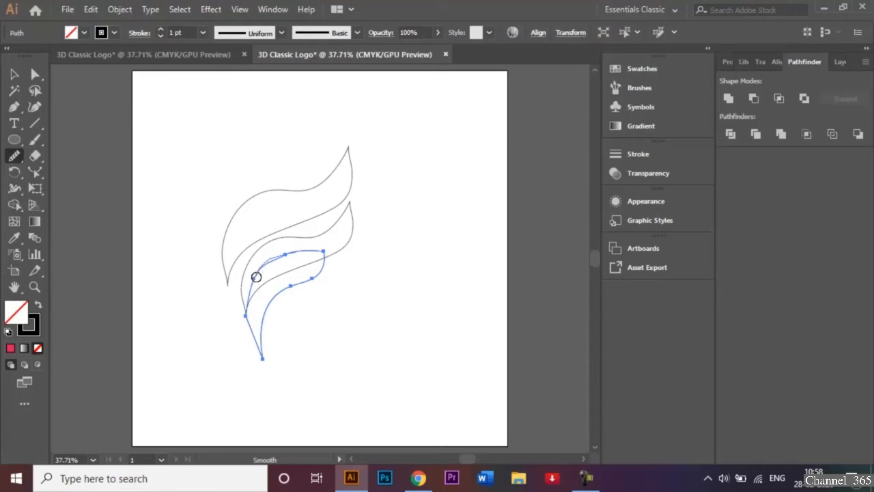
{"action": "left_click_drag", "start_coordinate": [256, 276], "coordinate": [249, 293]}
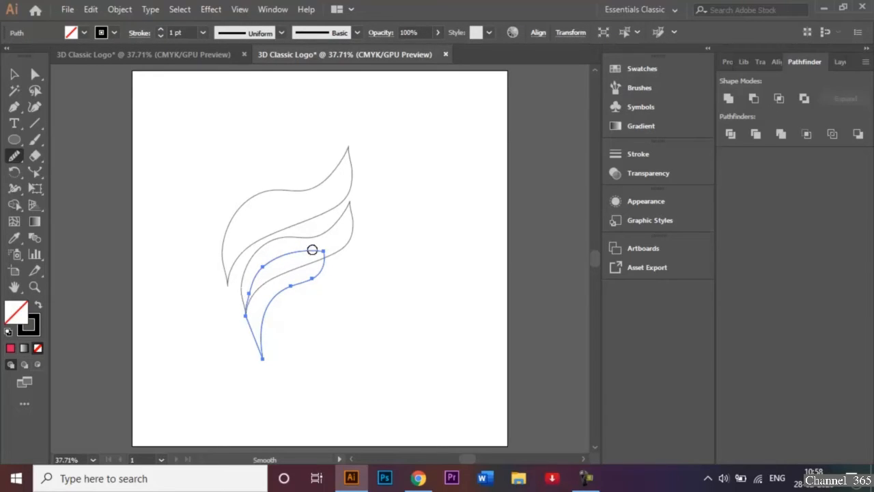
{"action": "left_click_drag", "start_coordinate": [328, 251], "coordinate": [328, 252]}
{"action": "key", "text": "Right"}
{"action": "key", "text": "Right"}
{"action": "key", "text": "Right"}
{"action": "key", "text": "Right"}
{"action": "key", "text": "Right"}
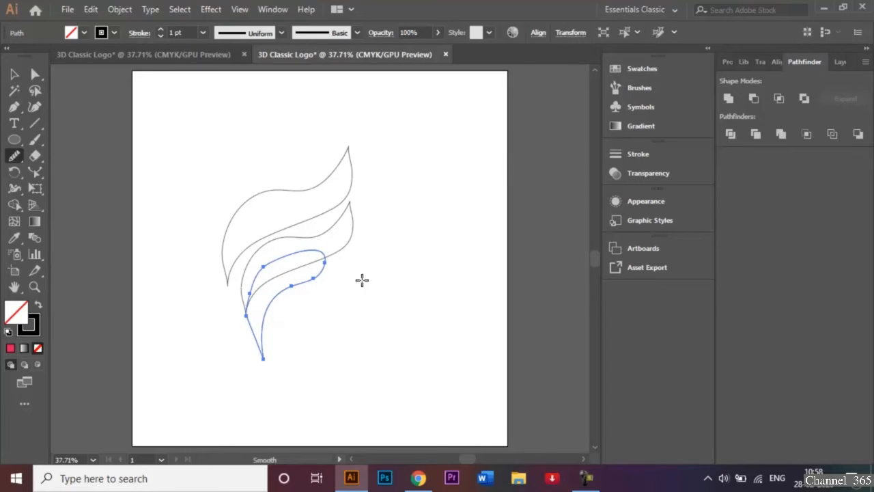
{"action": "key", "text": "Down"}
{"action": "key", "text": "Down"}
{"action": "key", "text": "Down"}
{"action": "key", "text": "Down"}
{"action": "key", "text": "Down"}
{"action": "key", "text": "Down"}
{"action": "key", "text": "Down"}
{"action": "key", "text": "Down"}
{"action": "key", "text": "Down"}
{"action": "key", "text": "Down"}
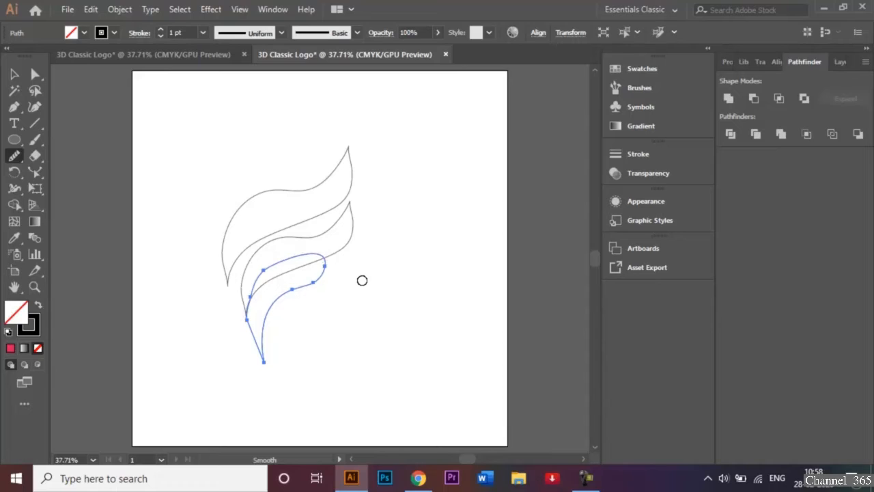
{"action": "key", "text": "Up"}
{"action": "key", "text": "Up"}
{"action": "key", "text": "Up"}
{"action": "key", "text": "Up"}
{"action": "key", "text": "Up"}
{"action": "key", "text": "Up"}
{"action": "key", "text": "Up"}
{"action": "key", "text": "Up"}
{"action": "key", "text": "Up"}
{"action": "key", "text": "Up"}
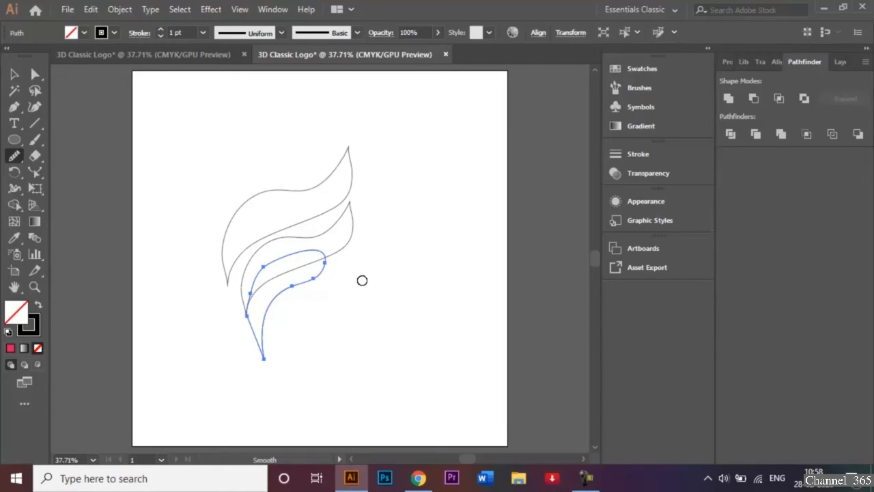
Smooth the stem shape's outer left edge where it passes the smaller wing's lower tip, and deselect it.
{"action": "mouse_move", "coordinate": [251, 288]}
{"action": "left_mouse_down"}
{"action": "mouse_move", "coordinate": [255, 267]}
{"action": "mouse_move", "coordinate": [289, 258]}
{"action": "left_mouse_up"}
{"action": "left_click_drag", "start_coordinate": [255, 280], "coordinate": [247, 323]}
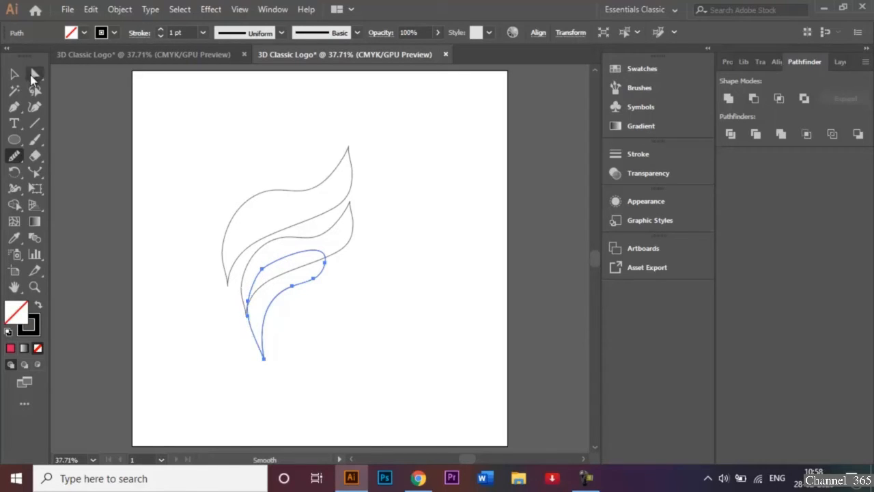
{"action": "left_click", "coordinate": [13, 74]}
{"action": "left_click", "coordinate": [79, 123]}
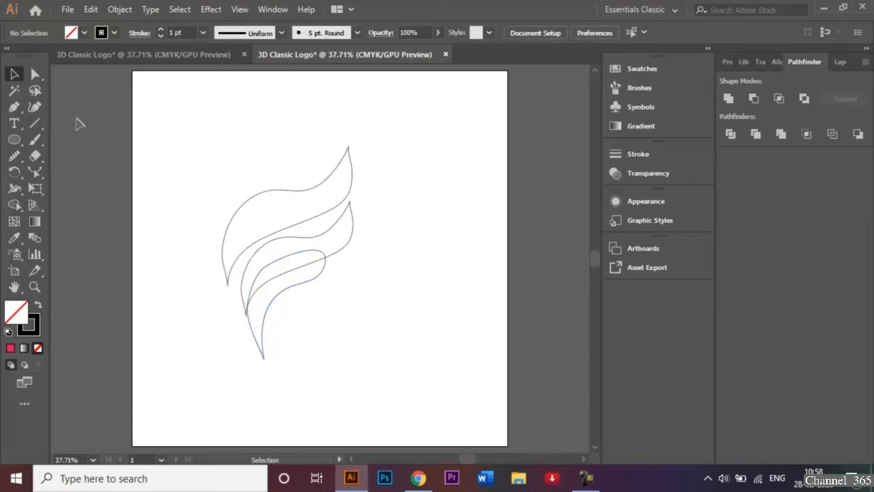
Nudge the stem shape slightly left so its outer edge meets the smaller wing's lower tip, and deselect it.
{"action": "left_click", "coordinate": [292, 289]}
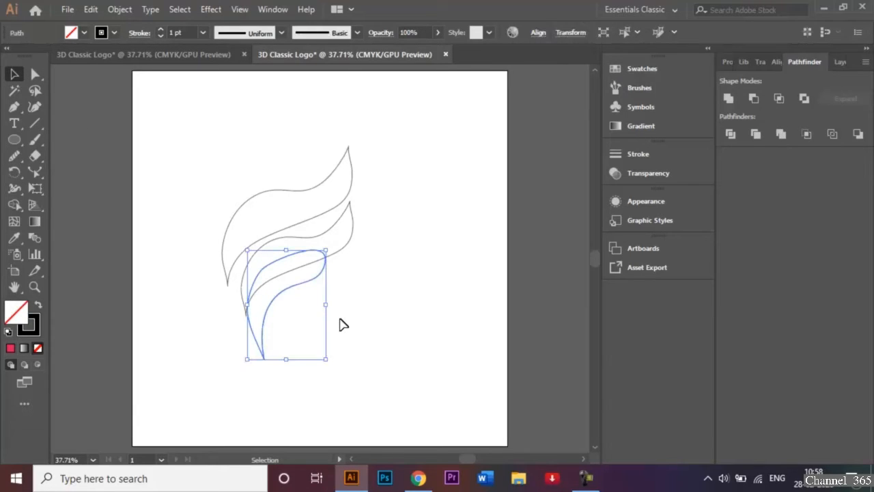
{"action": "key", "text": "Left"}
{"action": "key", "text": "Left"}
{"action": "key", "text": "Left"}
{"action": "key", "text": "Left"}
{"action": "key", "text": "Left"}
{"action": "key", "text": "Left"}
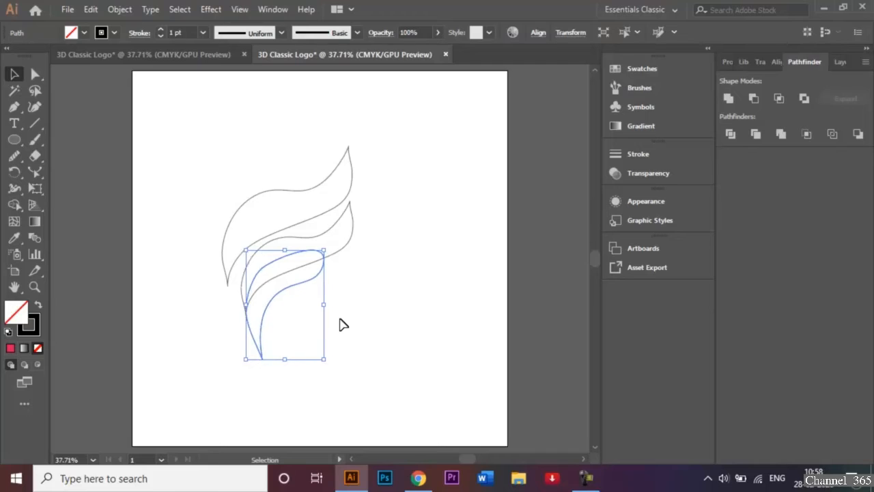
{"action": "left_click", "coordinate": [374, 333]}
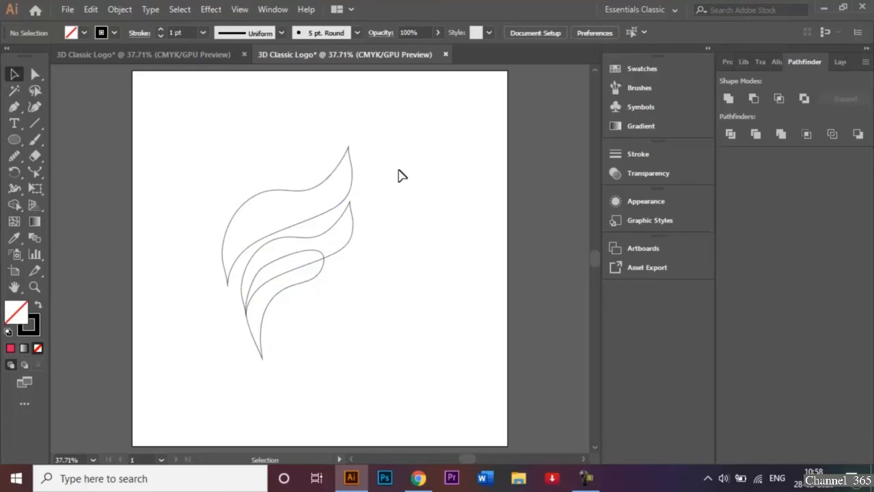
Fill the large upper wing shape with a linear gradient.
{"action": "left_click", "coordinate": [344, 208]}
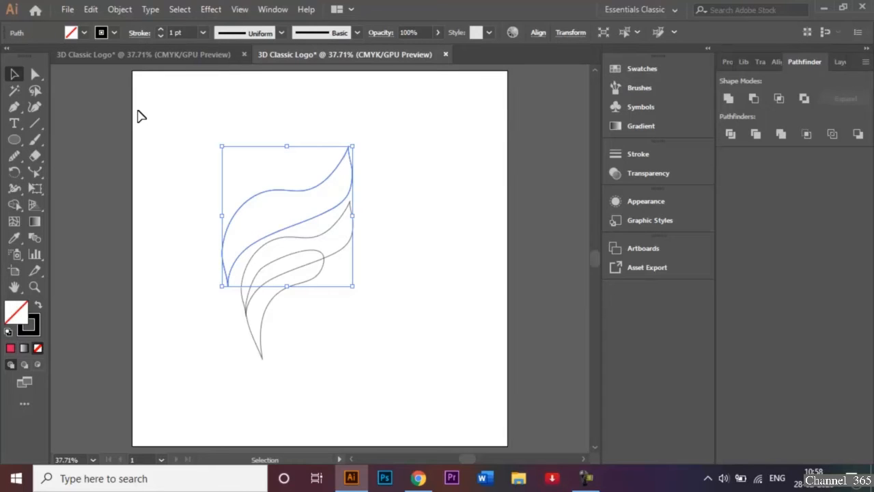
{"action": "left_click", "coordinate": [34, 221]}
{"action": "double_click", "coordinate": [34, 219]}
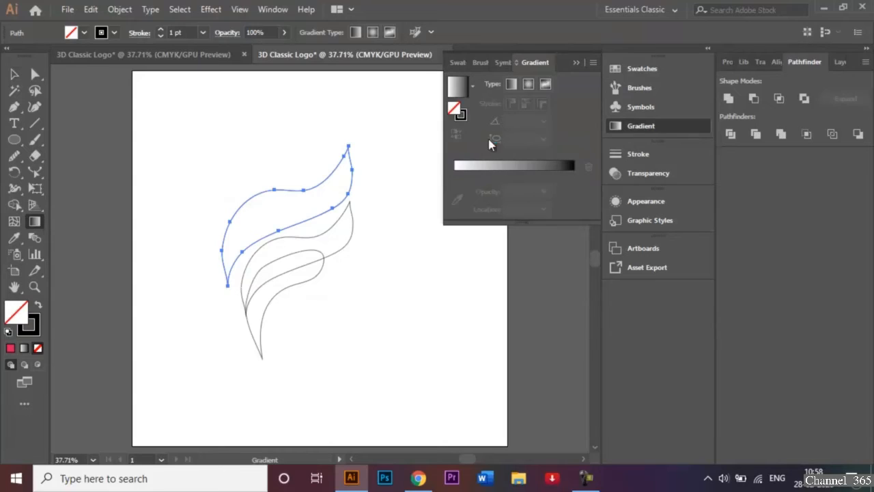
{"action": "left_click", "coordinate": [512, 84]}
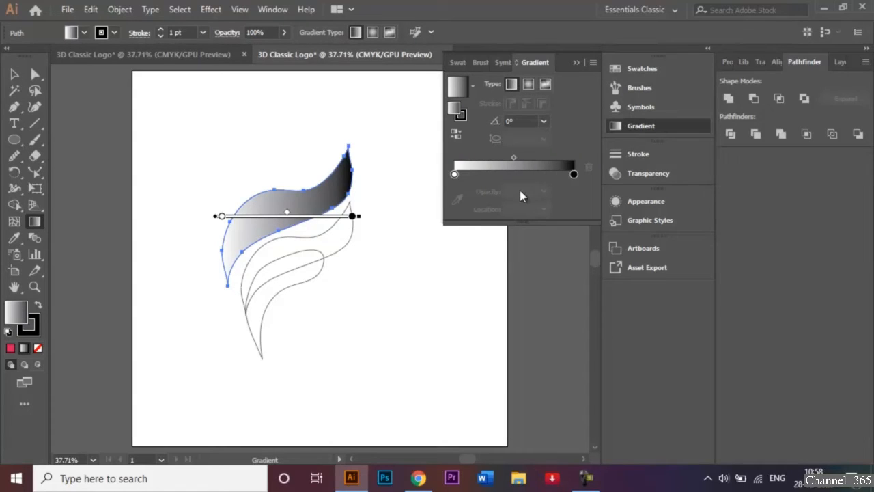
Color the gradient's start stop orange and its end stop magenta C=35 M=100 Y=35 K=10.
{"action": "double_click", "coordinate": [455, 175]}
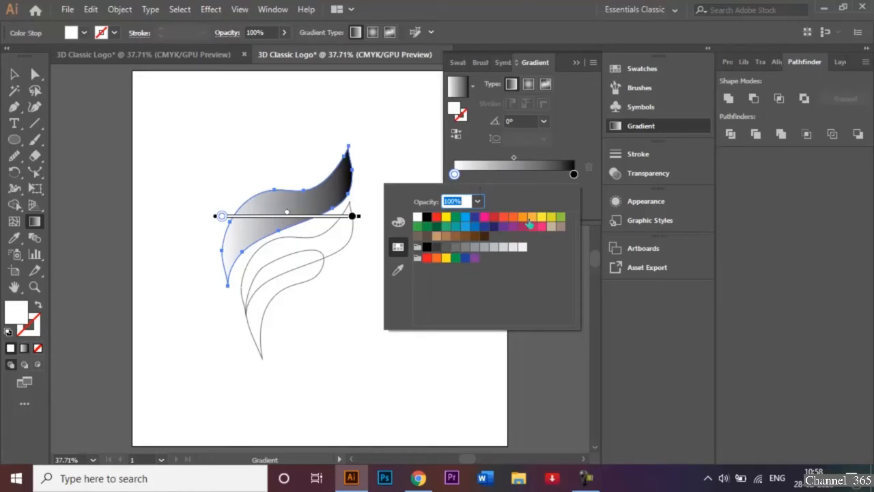
{"action": "left_click", "coordinate": [522, 217]}
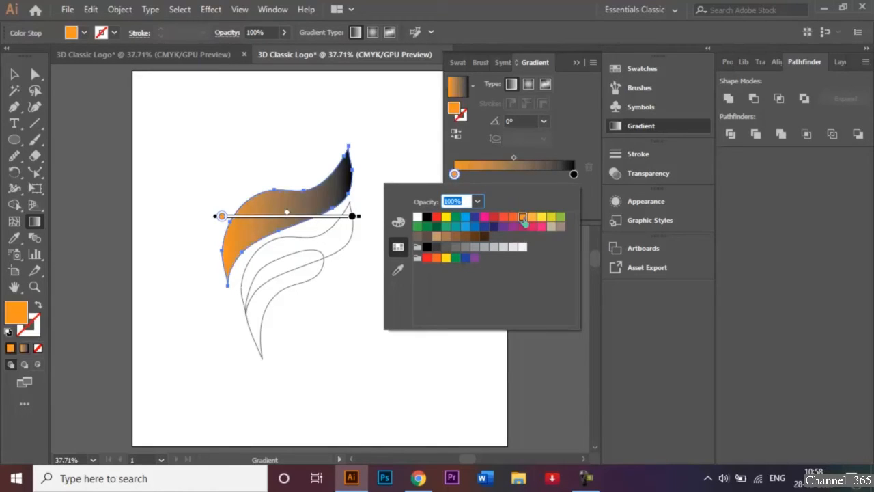
{"action": "left_click", "coordinate": [573, 175]}
{"action": "double_click", "coordinate": [573, 174]}
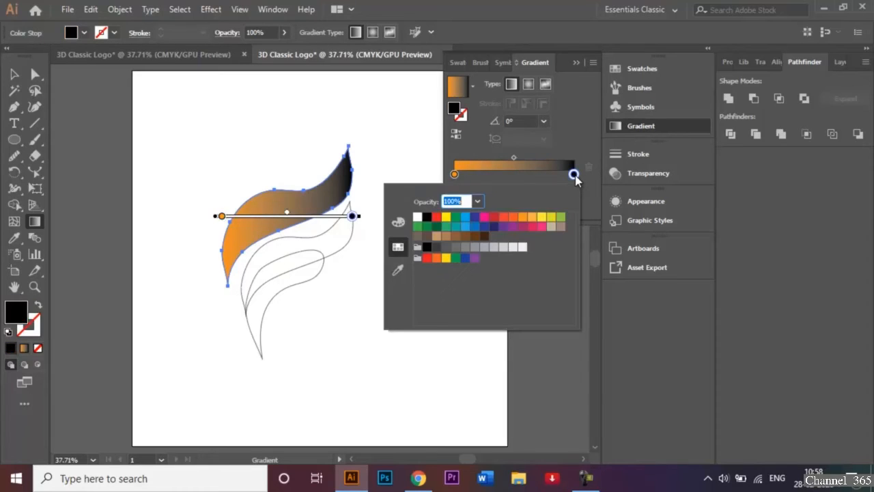
{"action": "left_click", "coordinate": [522, 226]}
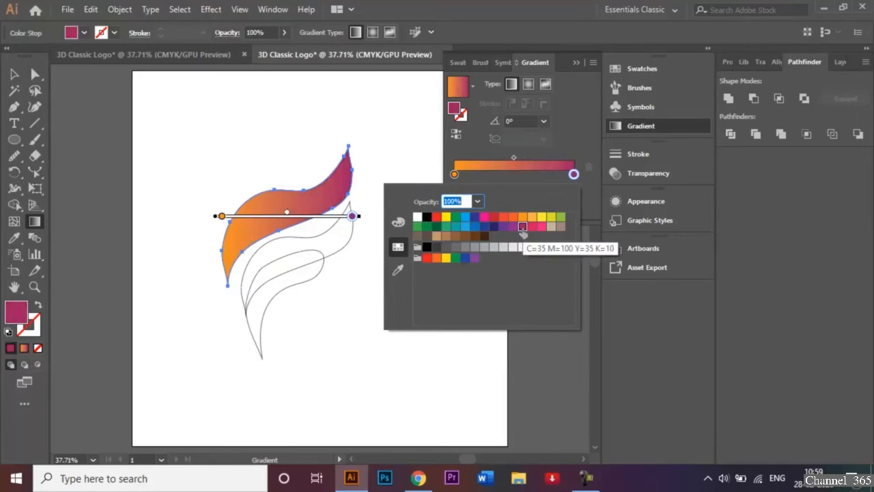
{"action": "left_click", "coordinate": [574, 66]}
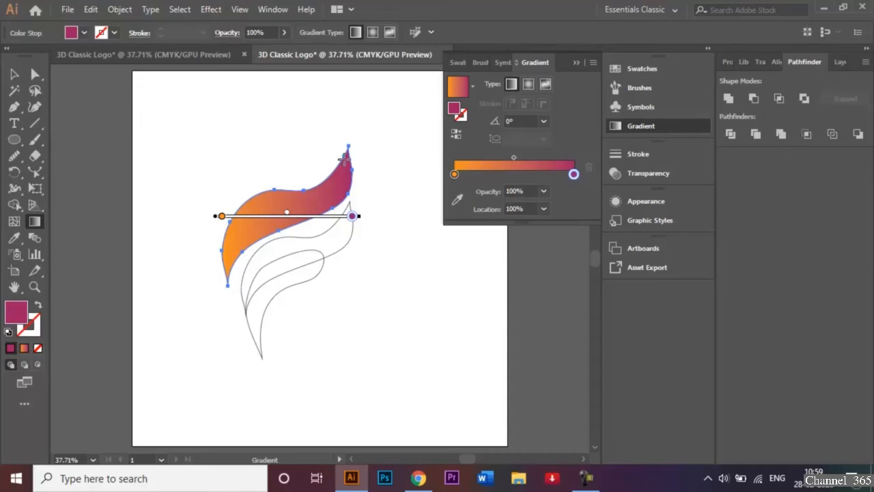
Angle the upper wing's gradient at about 32° from its lower left body up toward its tip, and deselect the shape.
{"action": "left_click_drag", "start_coordinate": [233, 241], "coordinate": [311, 193]}
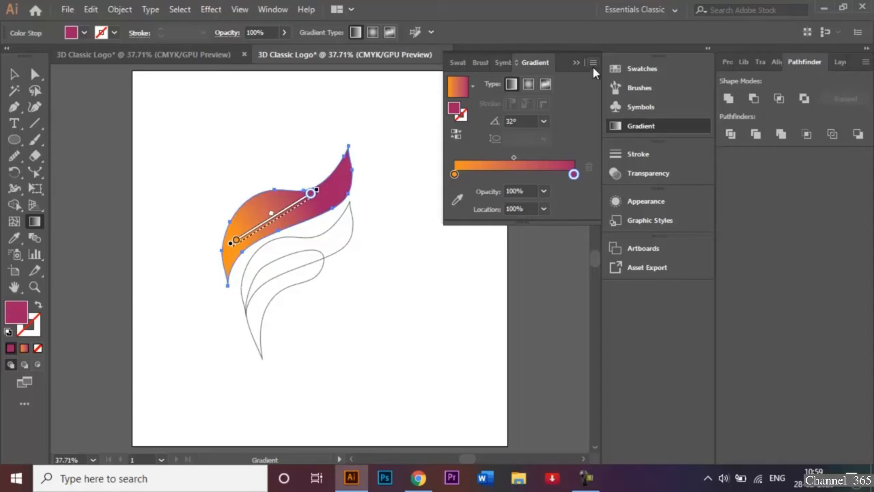
{"action": "left_click", "coordinate": [577, 62]}
{"action": "left_click", "coordinate": [15, 73]}
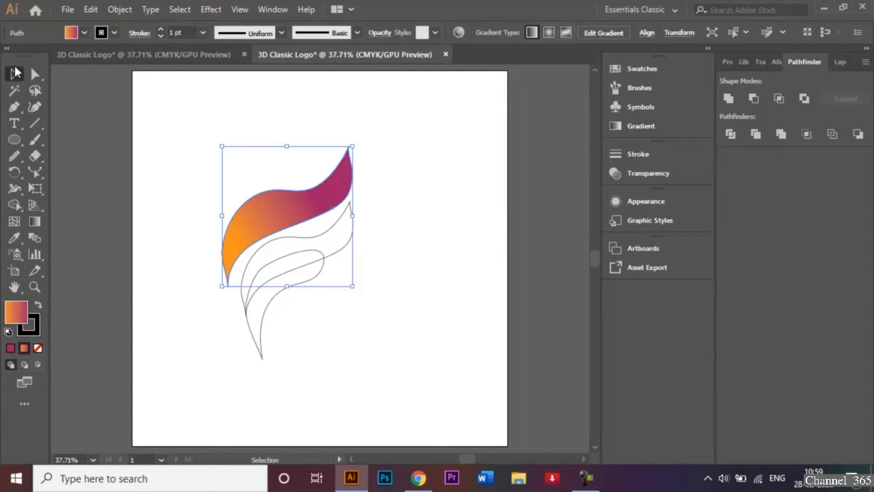
{"action": "left_click", "coordinate": [144, 73]}
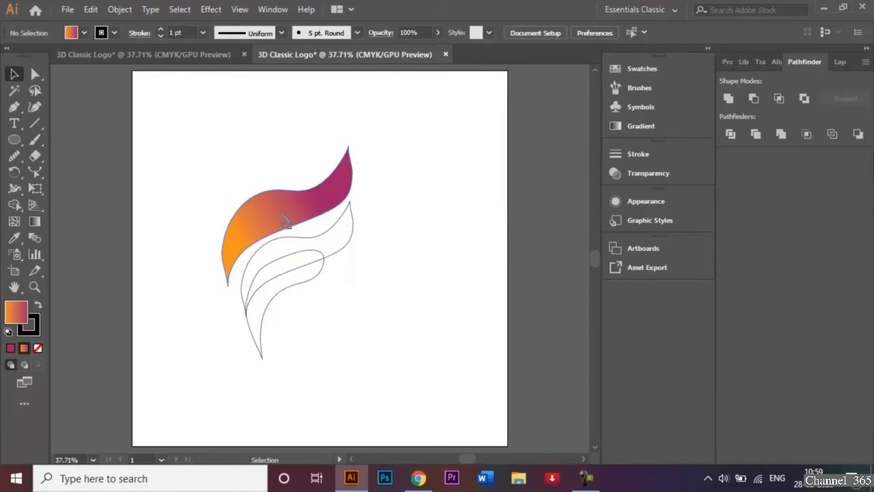
Copy the upper wing's orange-to-magenta gradient onto the smaller lower wing with the Eyedropper.
{"action": "left_click", "coordinate": [335, 235]}
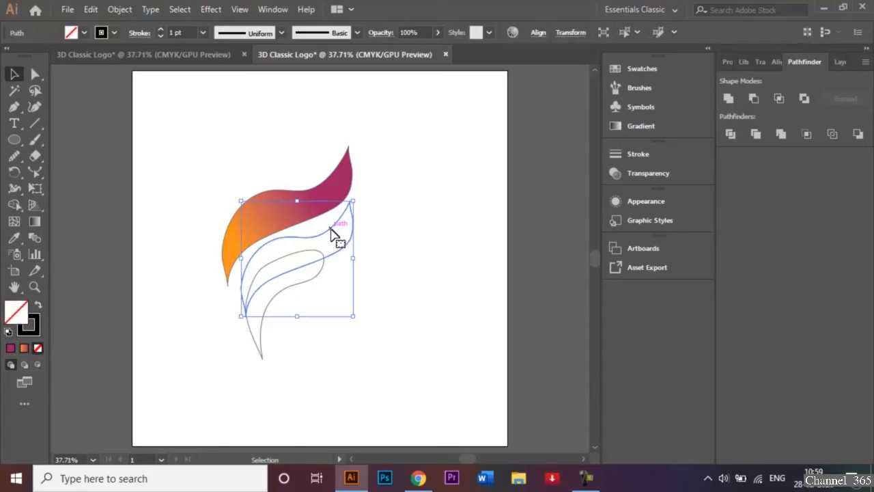
{"action": "left_click", "coordinate": [15, 238]}
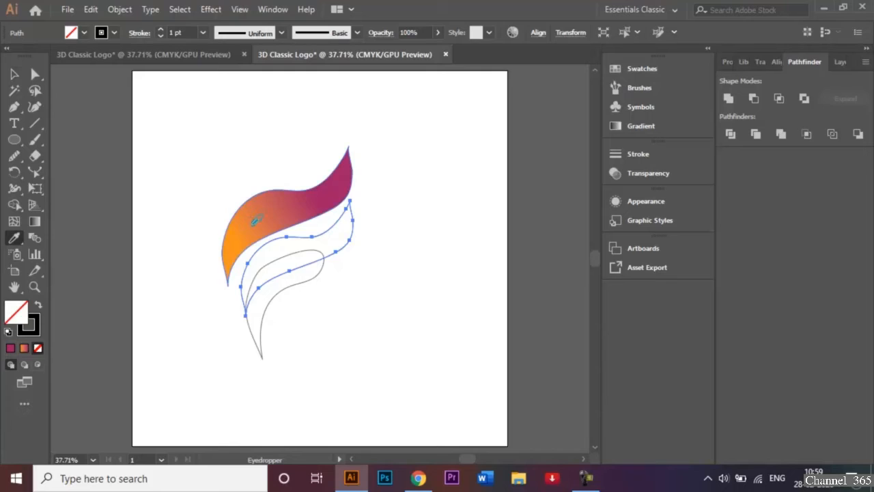
{"action": "left_click", "coordinate": [254, 219]}
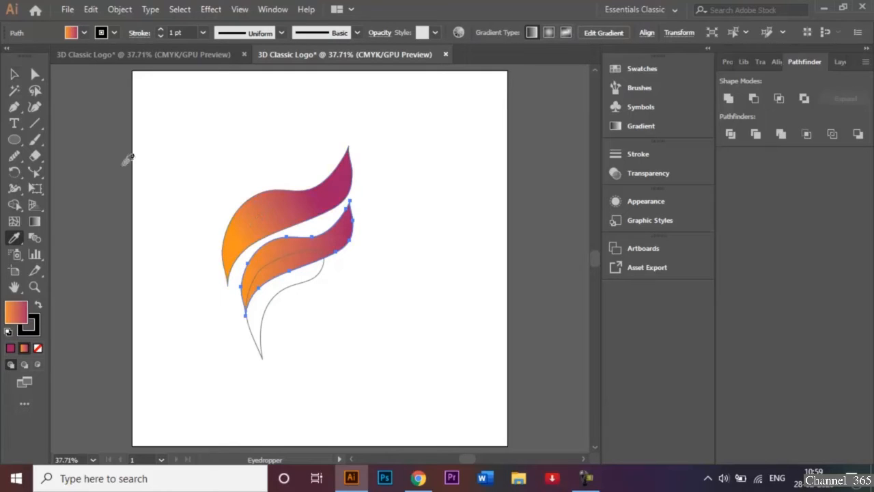
Angle the smaller wing's gradient at about -158°, with orange at its tip and magenta in its lower body, and deselect the shape.
{"action": "double_click", "coordinate": [34, 221]}
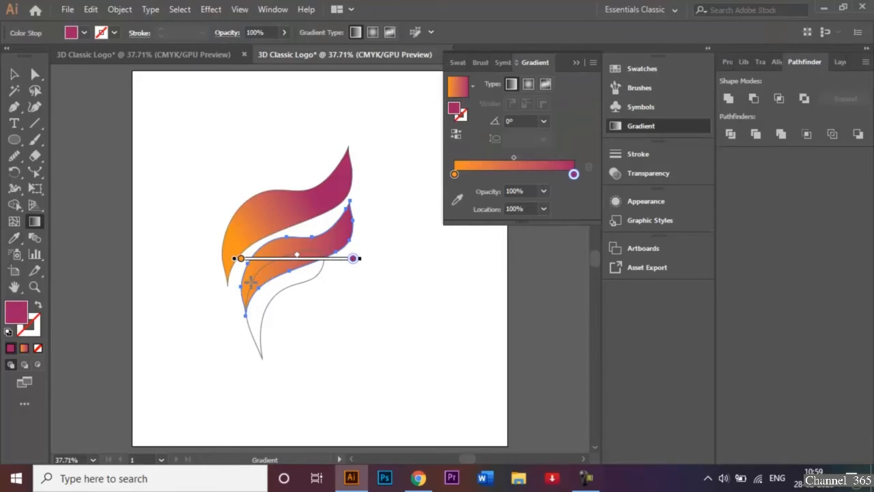
{"action": "mouse_move", "coordinate": [250, 281]}
{"action": "left_mouse_down"}
{"action": "mouse_move", "coordinate": [303, 241]}
{"action": "mouse_move", "coordinate": [315, 242]}
{"action": "mouse_move", "coordinate": [279, 253]}
{"action": "mouse_move", "coordinate": [258, 275]}
{"action": "mouse_move", "coordinate": [254, 268]}
{"action": "left_mouse_up"}
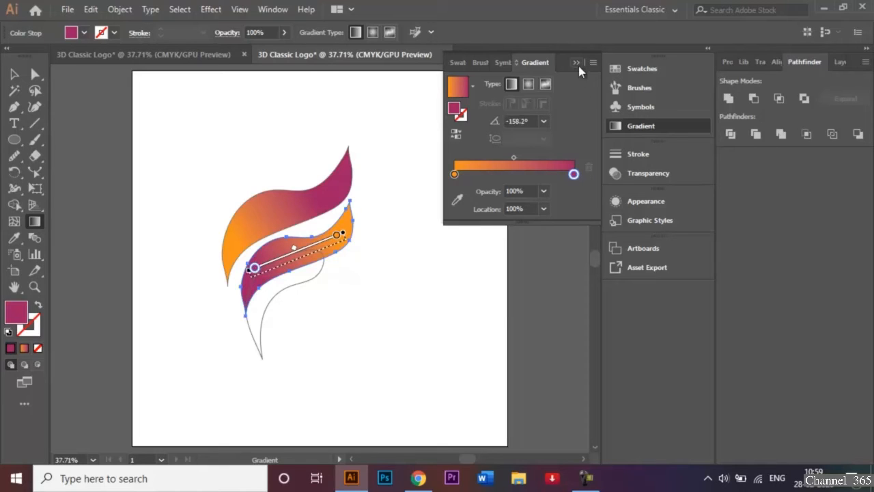
{"action": "left_click", "coordinate": [577, 63]}
{"action": "left_click", "coordinate": [14, 75]}
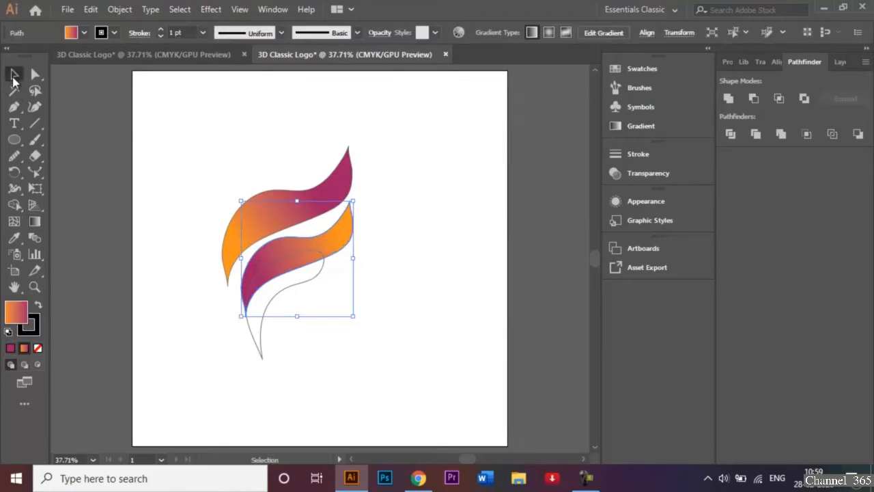
{"action": "left_click", "coordinate": [79, 90]}
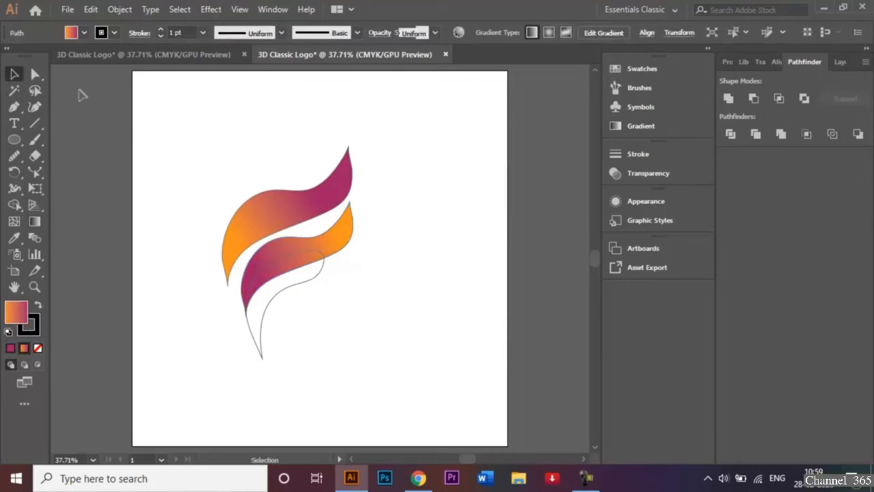
Copy the upper wing's gradient onto the unfilled stem shape with the Eyedropper.
{"action": "left_click", "coordinate": [276, 299]}
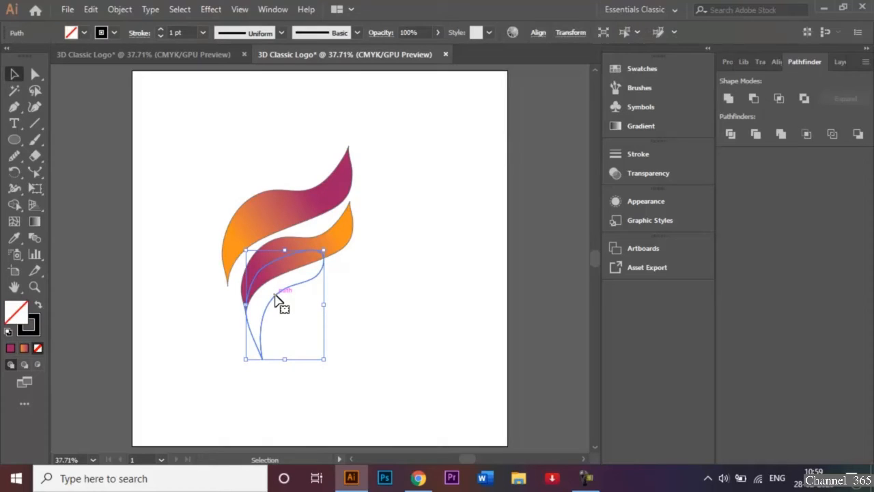
{"action": "left_click", "coordinate": [13, 238]}
{"action": "left_click", "coordinate": [276, 209]}
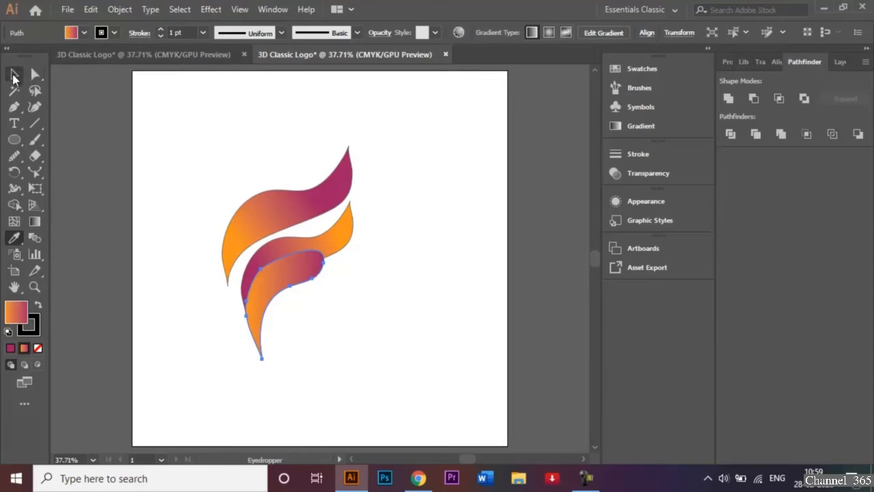
Angle the stem's gradient at about 58° from its orange lower point up to its magenta rounded end, and deselect the shape.
{"action": "left_click", "coordinate": [35, 222]}
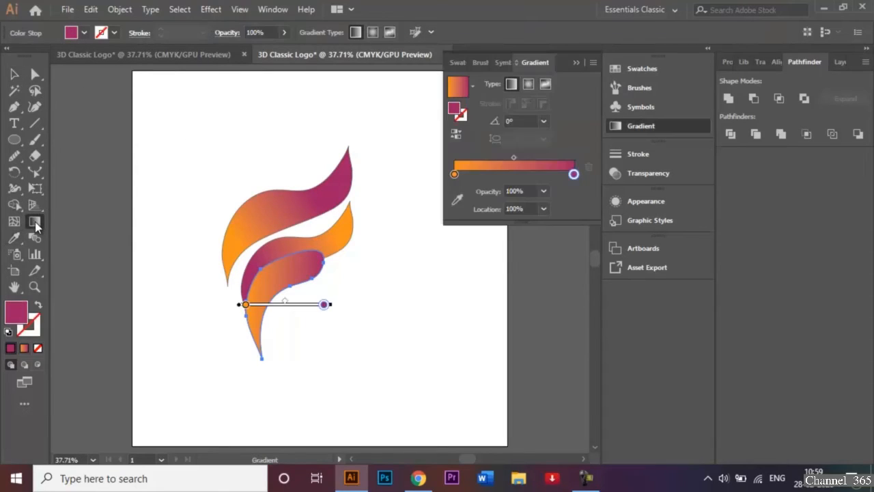
{"action": "mouse_move", "coordinate": [255, 326]}
{"action": "left_mouse_down"}
{"action": "mouse_move", "coordinate": [267, 293]}
{"action": "mouse_move", "coordinate": [296, 260]}
{"action": "left_mouse_up"}
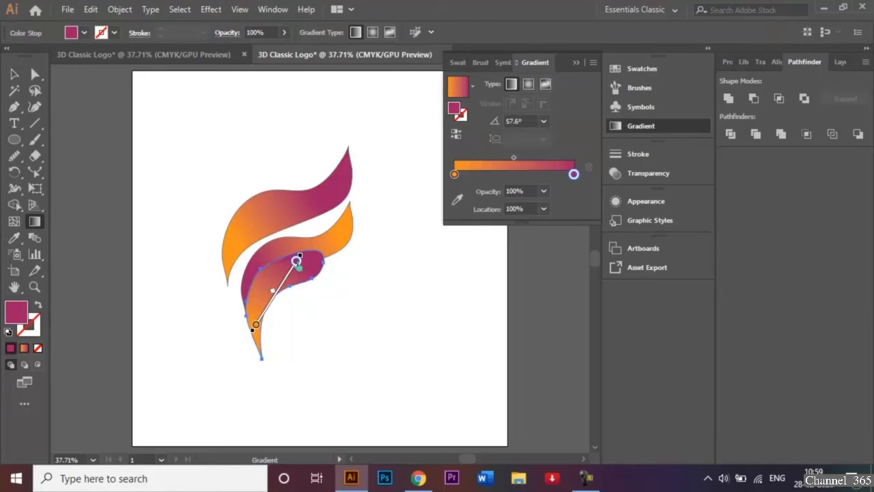
{"action": "left_click", "coordinate": [576, 62]}
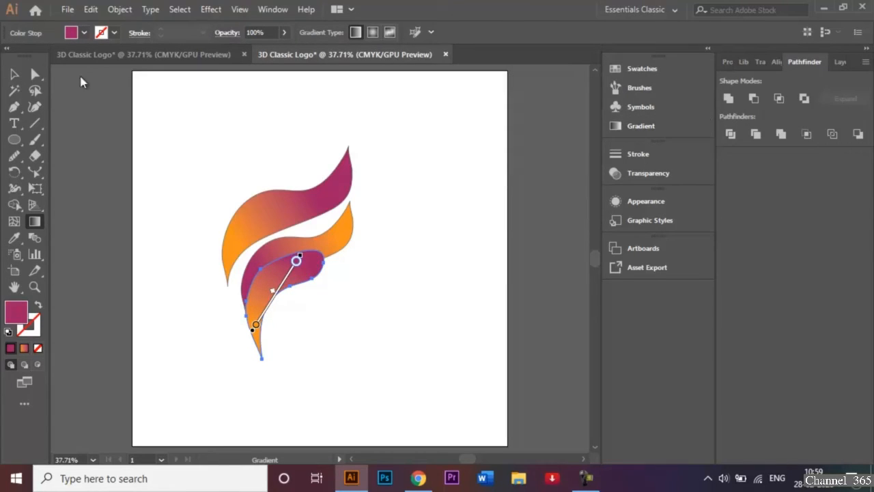
{"action": "left_click", "coordinate": [14, 74]}
{"action": "left_click", "coordinate": [156, 103]}
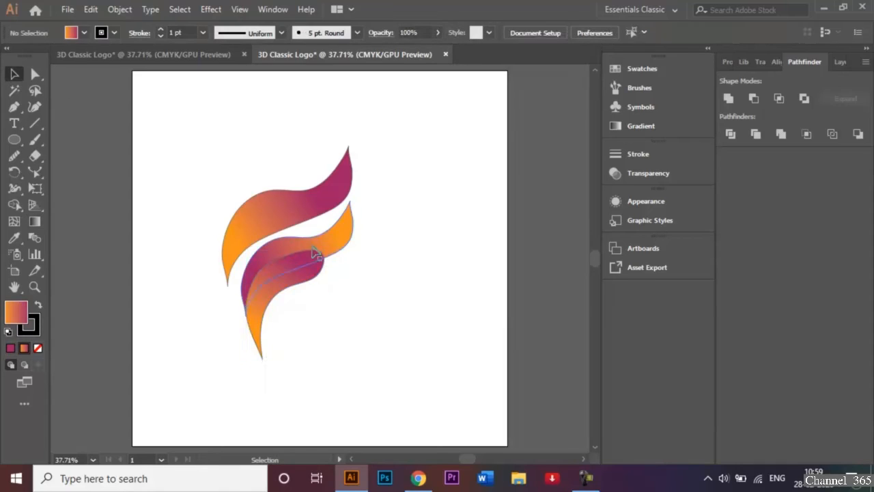
Send the stem shape to the back so it sits behind the smaller wing, and deselect it.
{"action": "left_click", "coordinate": [301, 274]}
{"action": "right_click", "coordinate": [300, 273]}
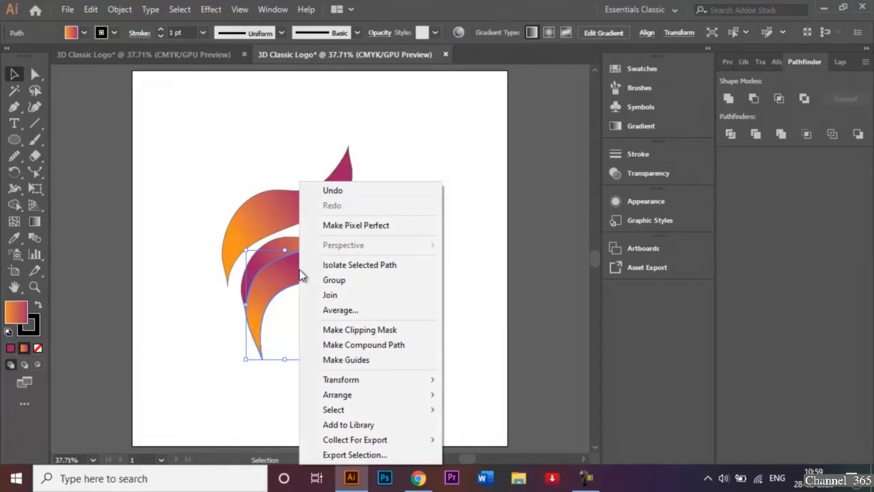
{"action": "mouse_move", "coordinate": [386, 398]}
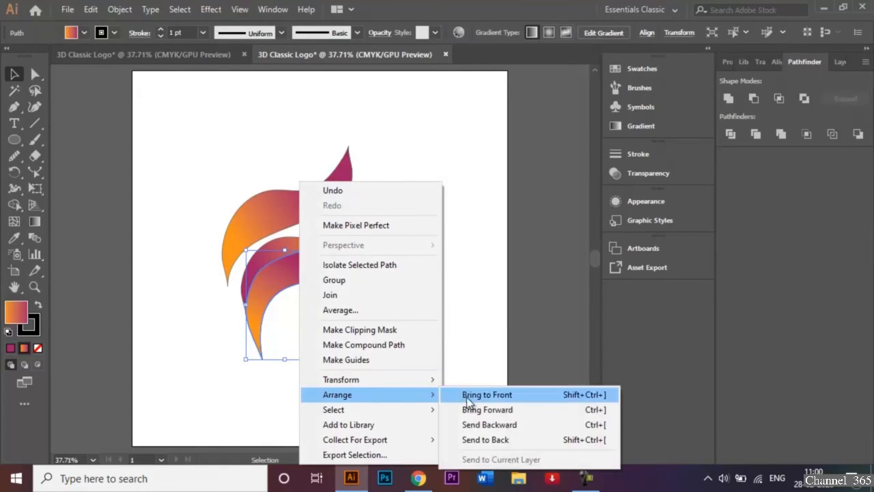
{"action": "left_click", "coordinate": [503, 441]}
{"action": "left_click", "coordinate": [402, 305]}
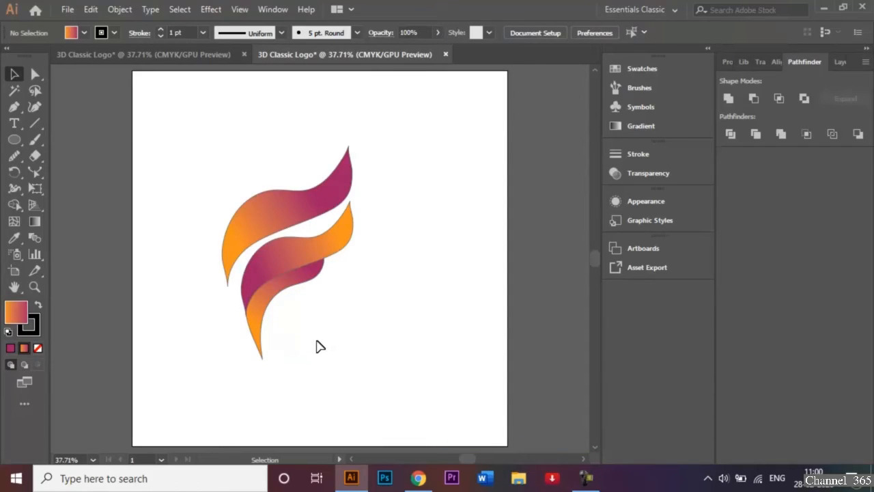
Remove the black stroke from all three logo shapes, and deselect them.
{"action": "left_click_drag", "start_coordinate": [316, 341], "coordinate": [224, 158]}
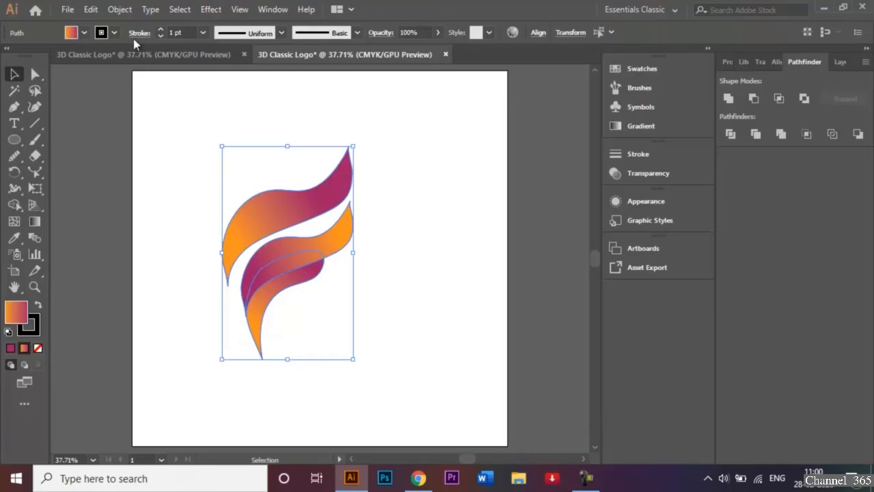
{"action": "left_click", "coordinate": [113, 33]}
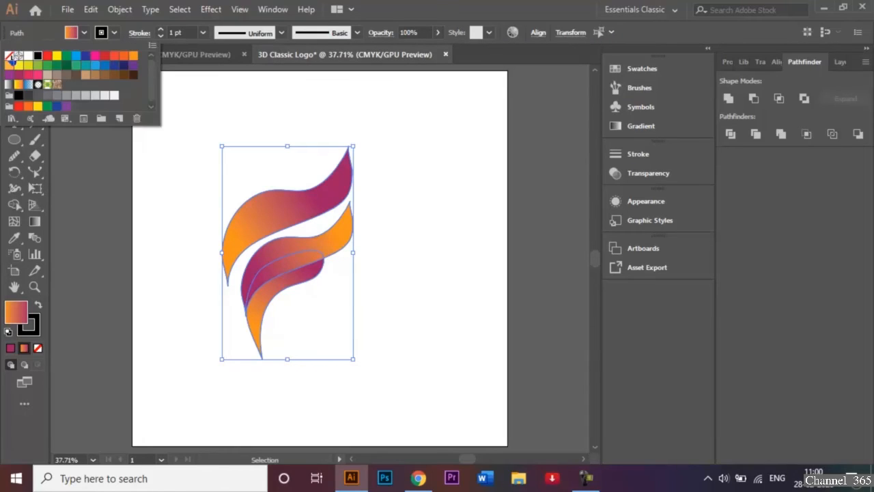
{"action": "left_click", "coordinate": [9, 55]}
{"action": "left_click", "coordinate": [380, 209]}
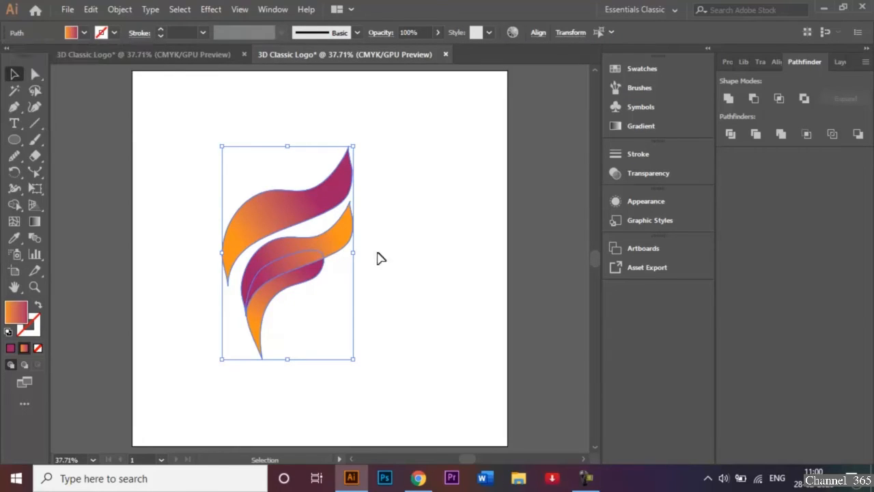
{"action": "left_click", "coordinate": [384, 352]}
Enlarge the whole logo to nearly the artboard's full height and move it slightly right and down to fit inside.
{"action": "left_click_drag", "start_coordinate": [332, 371], "coordinate": [235, 169]}
{"action": "mouse_move", "coordinate": [354, 145]}
{"action": "left_mouse_down"}
{"action": "mouse_move", "coordinate": [424, 116]}
{"action": "mouse_move", "coordinate": [436, 85]}
{"action": "mouse_move", "coordinate": [392, 222]}
{"action": "mouse_move", "coordinate": [394, 267]}
{"action": "mouse_move", "coordinate": [402, 269]}
{"action": "left_mouse_up"}
{"action": "key", "text": "ctrl+0"}
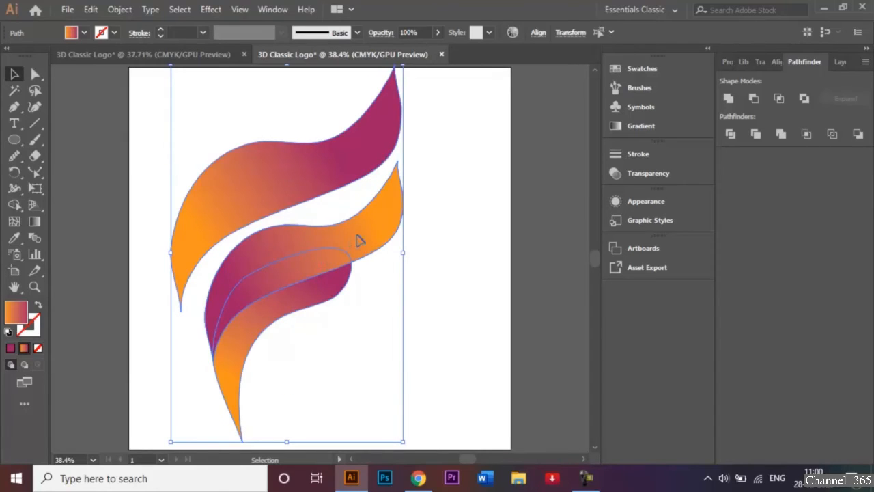
{"action": "left_click_drag", "start_coordinate": [360, 240], "coordinate": [375, 246]}
{"action": "left_click", "coordinate": [441, 280]}
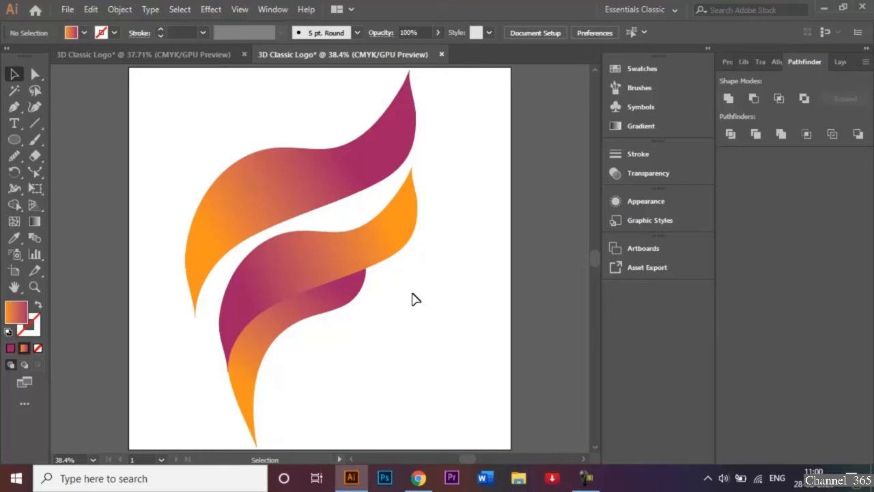
Apply a black Multiply drop shadow to all logo shapes with 45% opacity, 7 px X and Y offsets, and 5 px blur.
{"action": "left_click", "coordinate": [344, 299]}
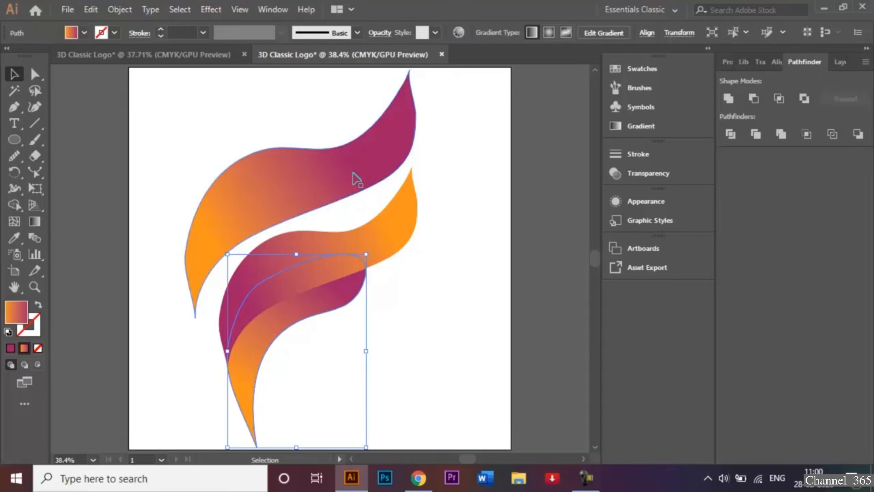
{"action": "left_click", "coordinate": [410, 299]}
{"action": "left_click", "coordinate": [267, 141]}
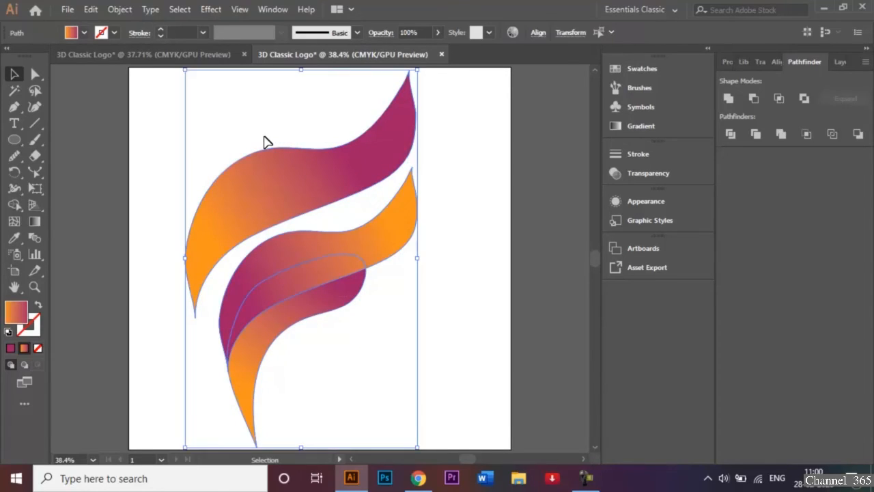
{"action": "left_click", "coordinate": [211, 9]}
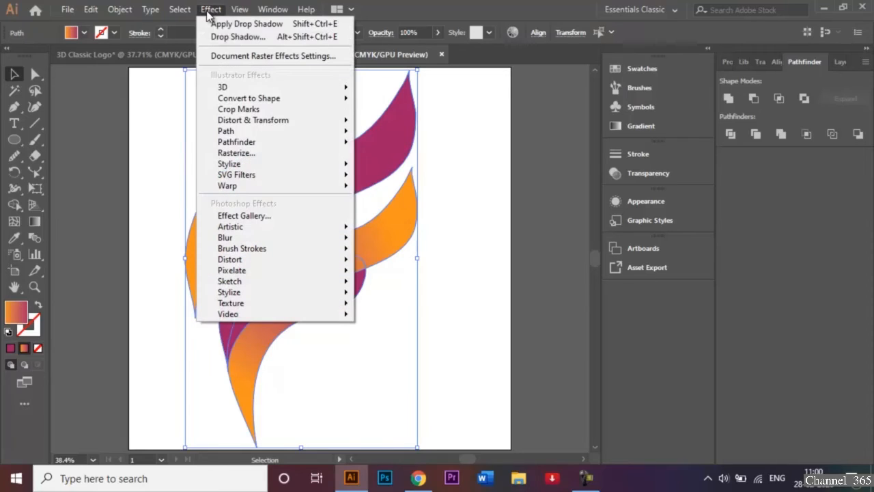
{"action": "mouse_move", "coordinate": [299, 165]}
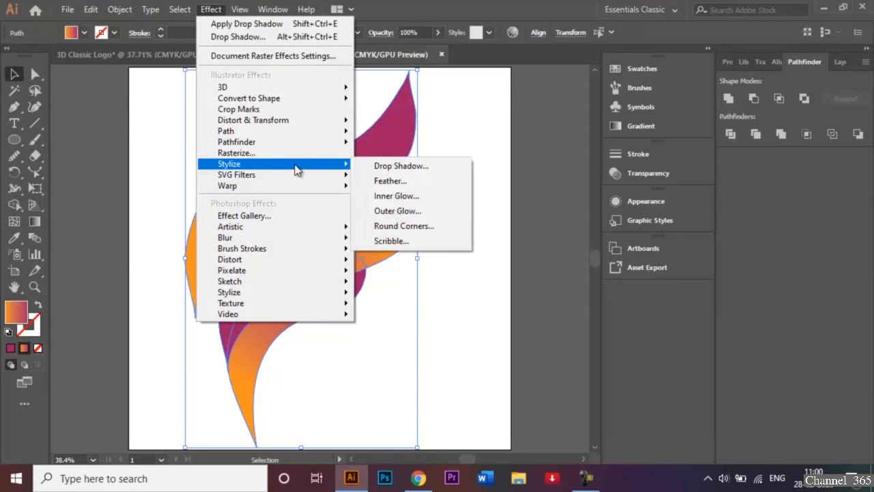
{"action": "left_click", "coordinate": [387, 163]}
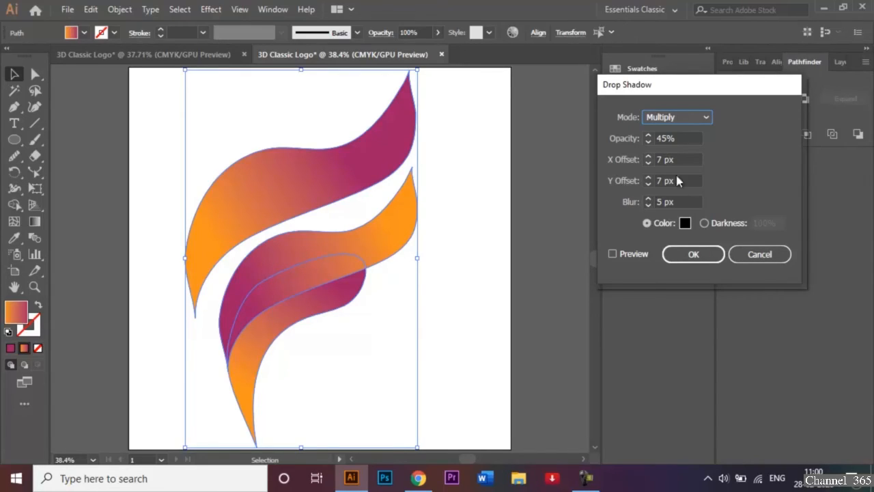
{"action": "left_click", "coordinate": [613, 254]}
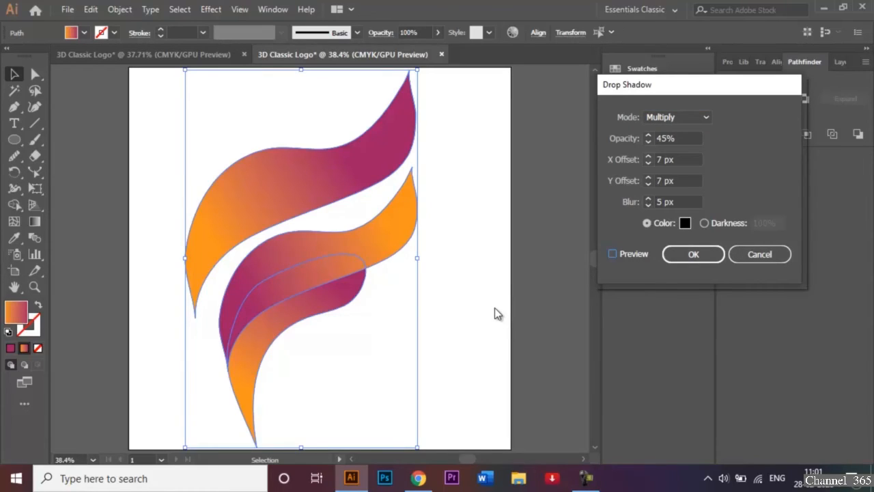
{"action": "key", "text": "space"}
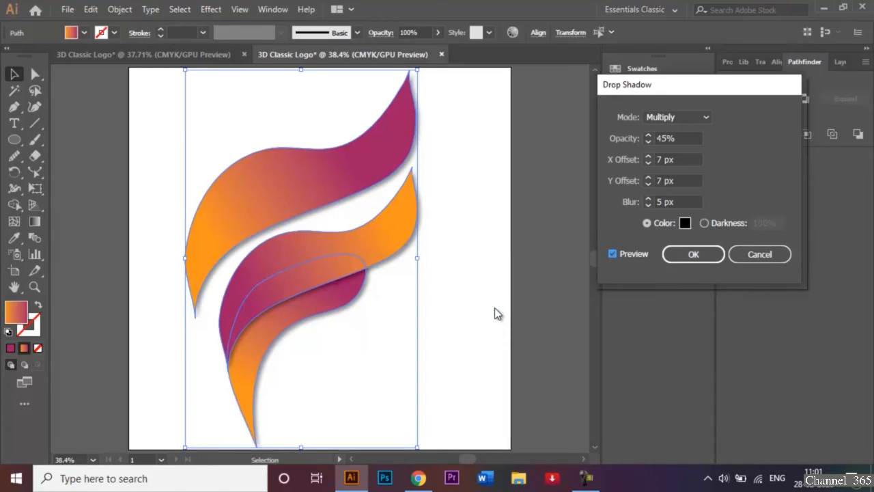
{"action": "key", "text": "Return"}
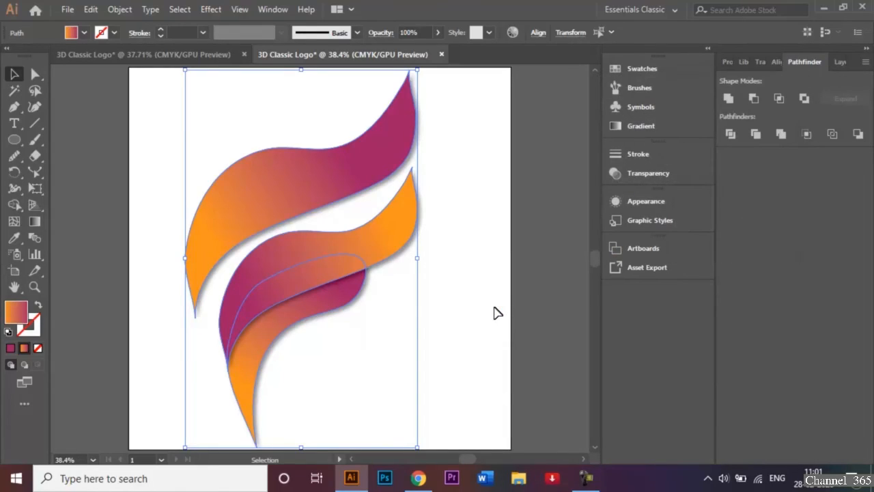
{"action": "left_click", "coordinate": [457, 252]}
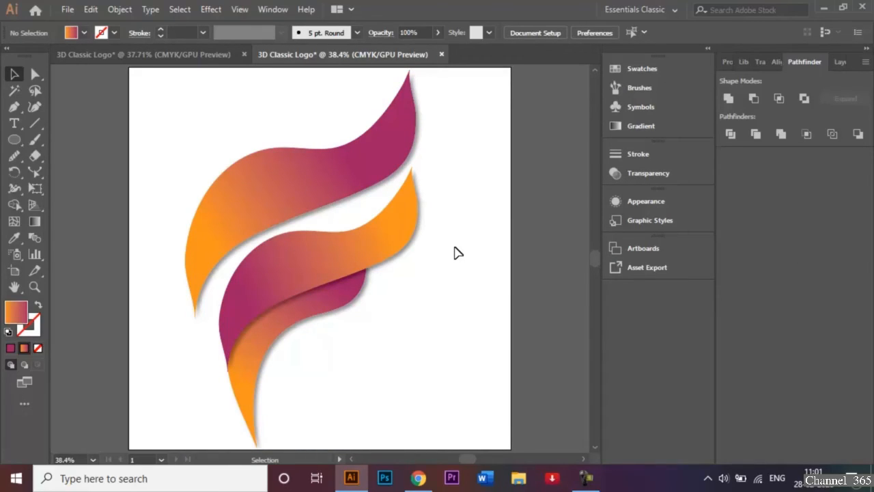
{"action": "left_click", "coordinate": [175, 58]}
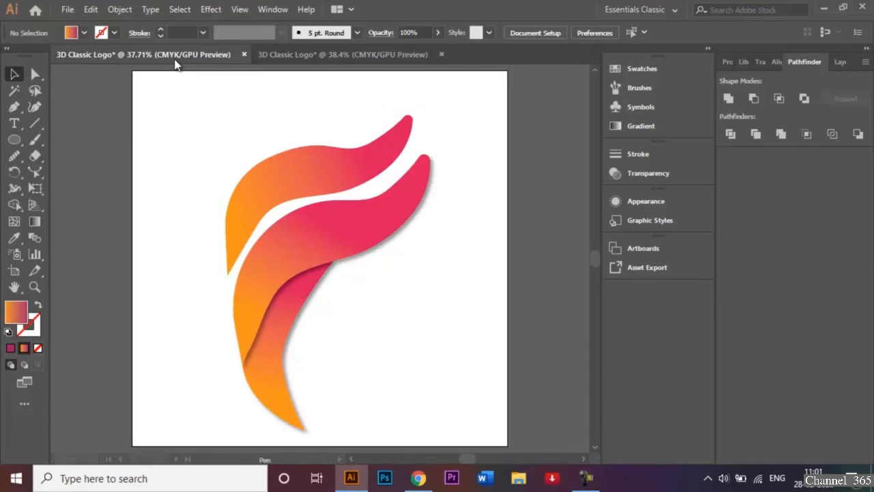
{"action": "left_click", "coordinate": [331, 60]}
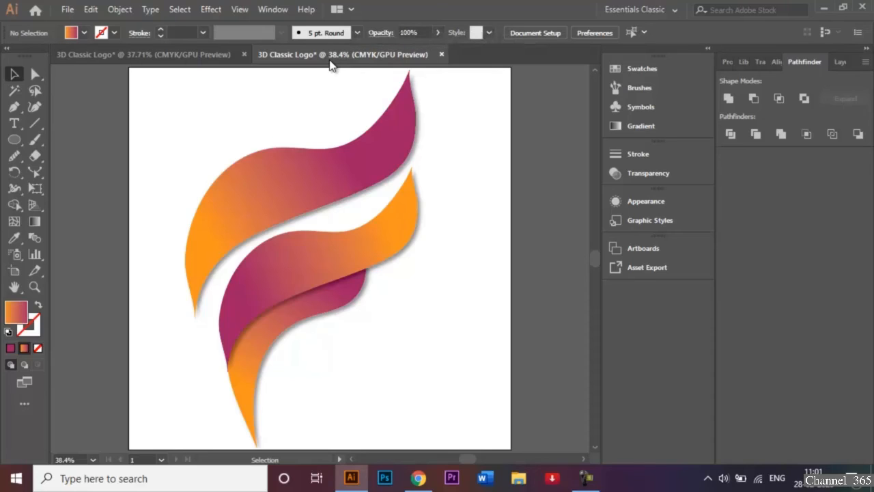
Save the document as 3D Classic Logo.ai in Adobe Illustrator format in the Extra AI Files folder, with the default save options.
{"action": "left_click", "coordinate": [68, 11]}
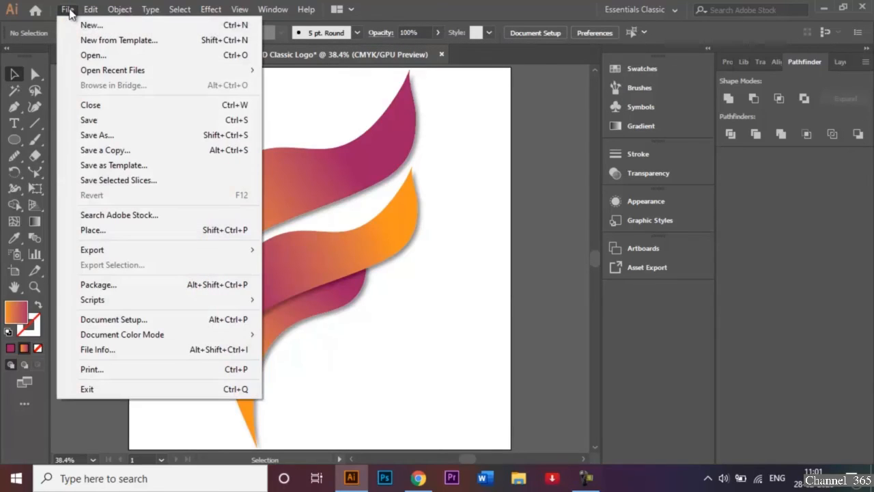
{"action": "left_click", "coordinate": [105, 137]}
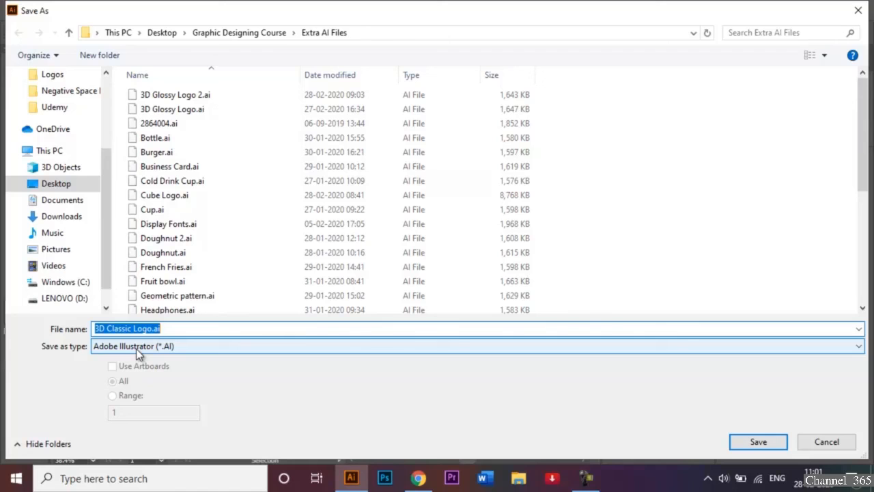
{"action": "key", "text": "Return"}
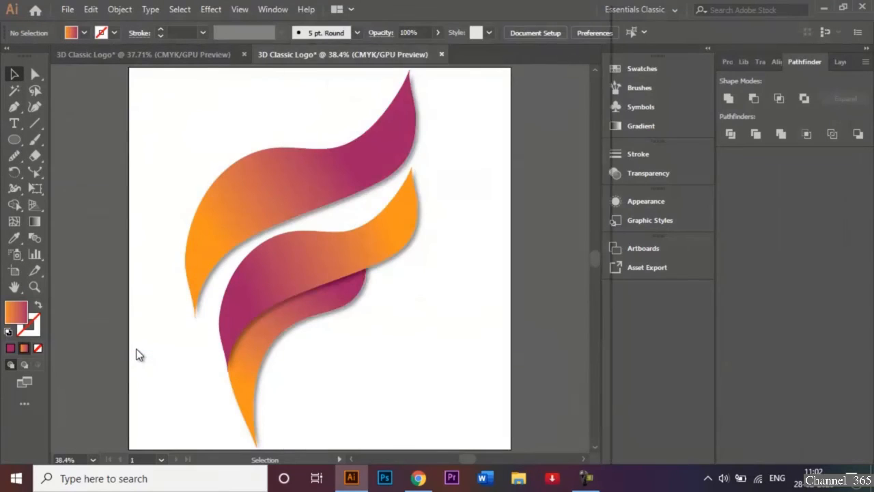
{"action": "key", "text": "Return"}
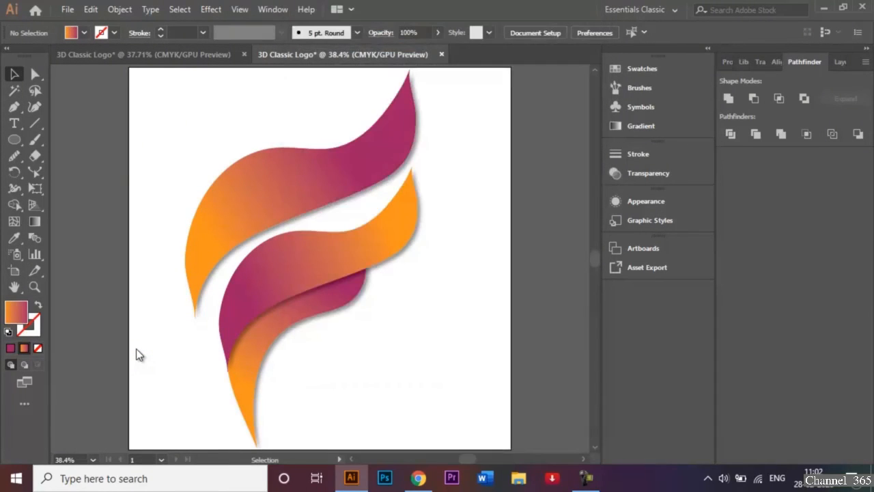